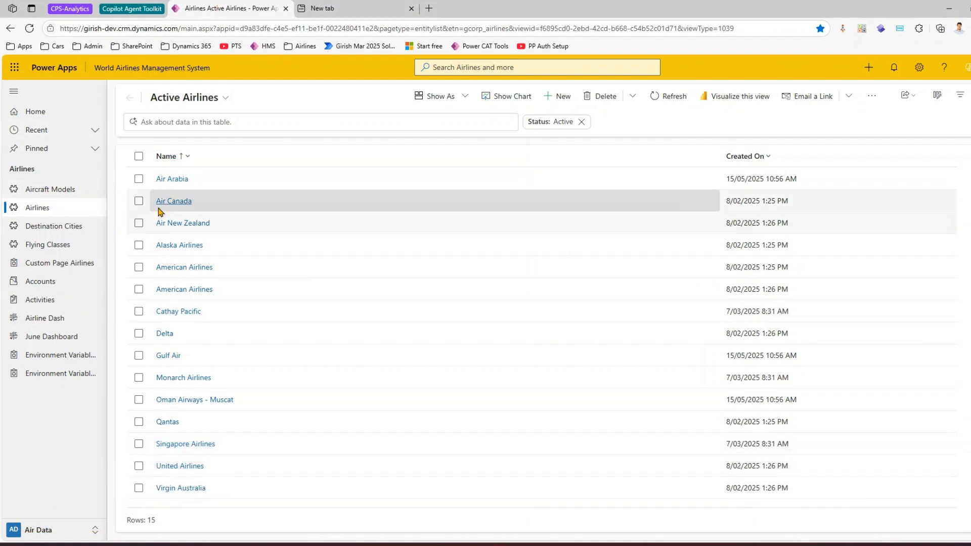
Step: Open the list of views for the Airlines table and examine its personal, public and default views
click(226, 99)
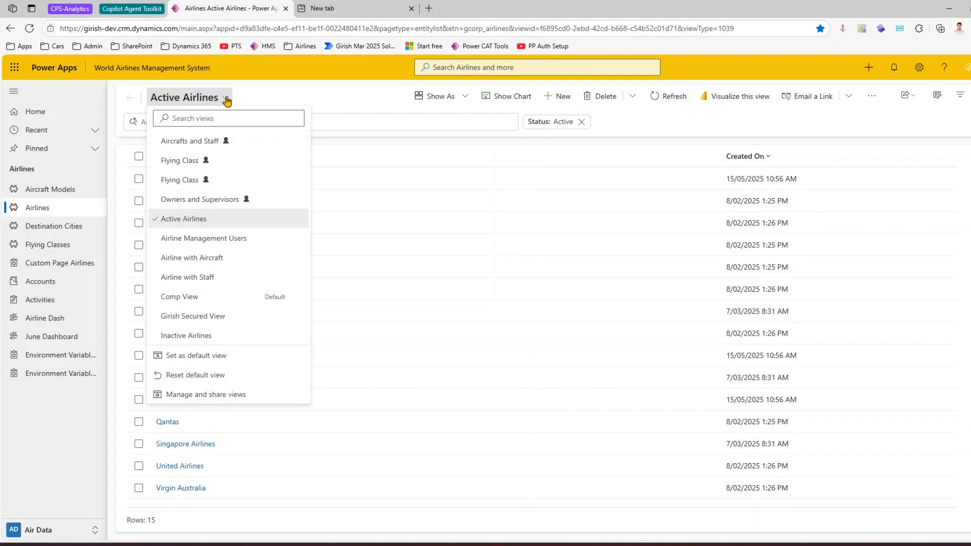
key(ctrl+2)
mouse_move(149, 129)
mouse_down()
mouse_move(276, 362)
mouse_move(313, 347)
mouse_up()
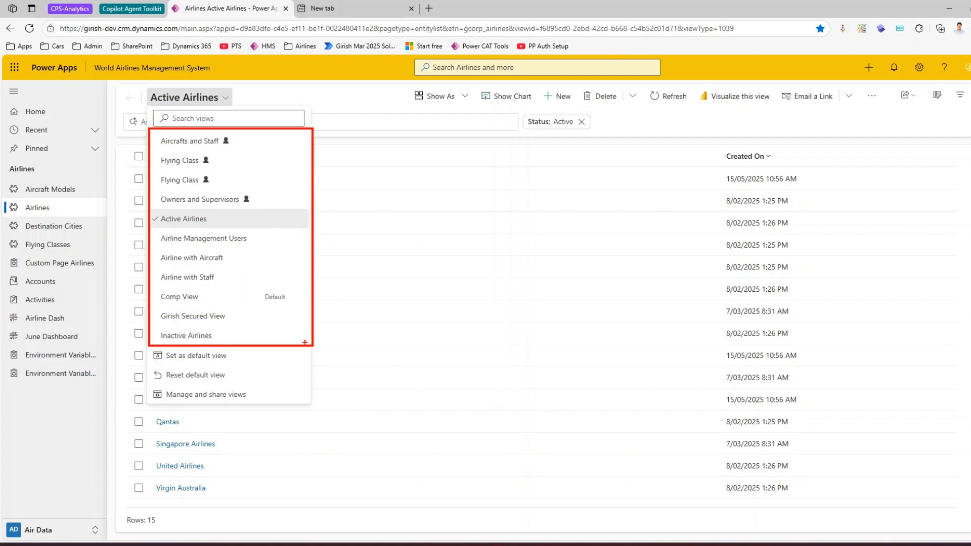
drag(156, 289, 297, 307)
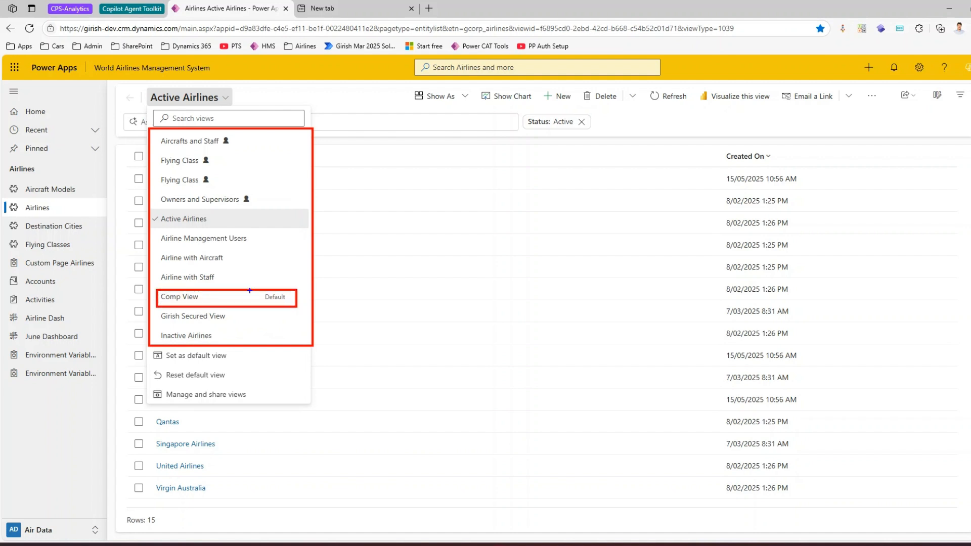
mouse_move(157, 137)
mouse_down()
mouse_move(240, 195)
mouse_move(282, 208)
mouse_up()
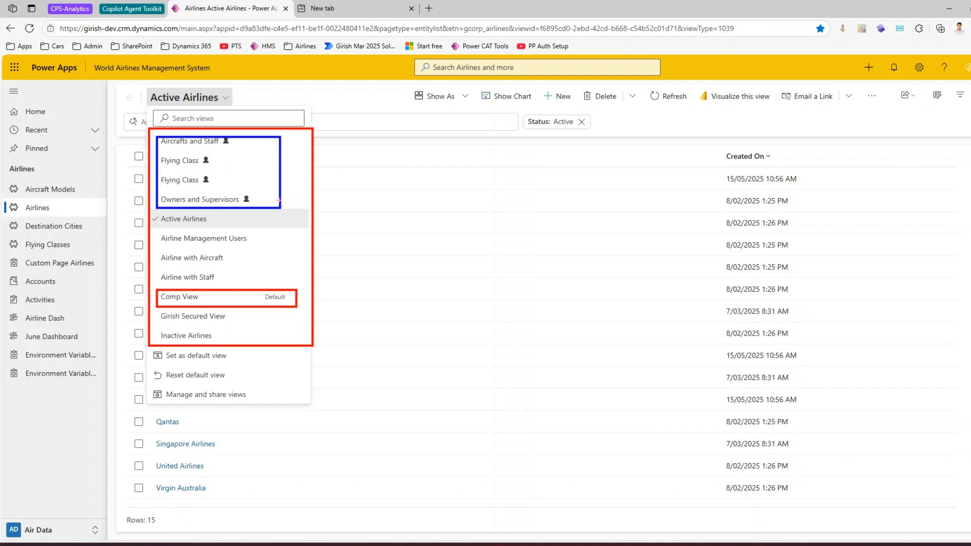
mouse_move(155, 212)
mouse_down()
mouse_move(253, 281)
mouse_move(270, 282)
mouse_up()
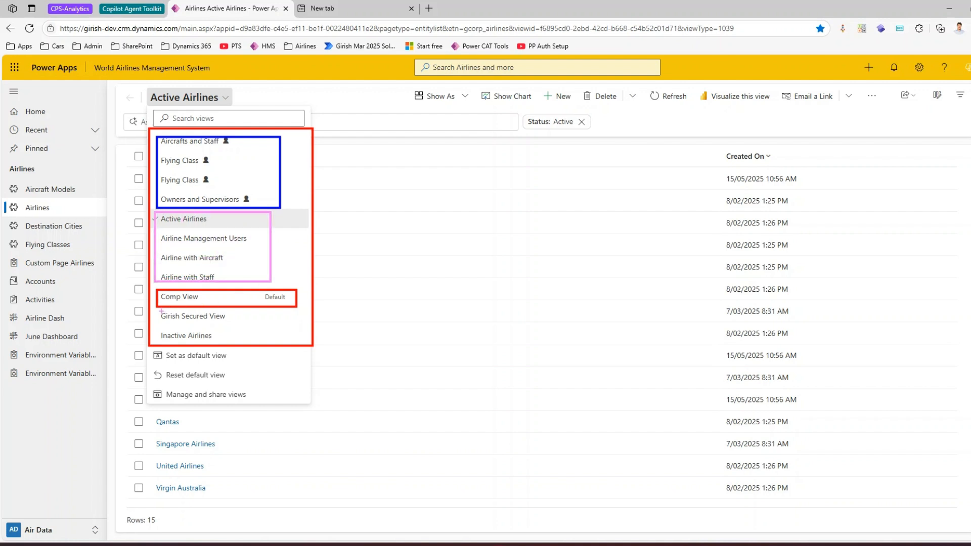
mouse_move(158, 311)
mouse_down()
mouse_move(192, 326)
mouse_move(238, 325)
mouse_up()
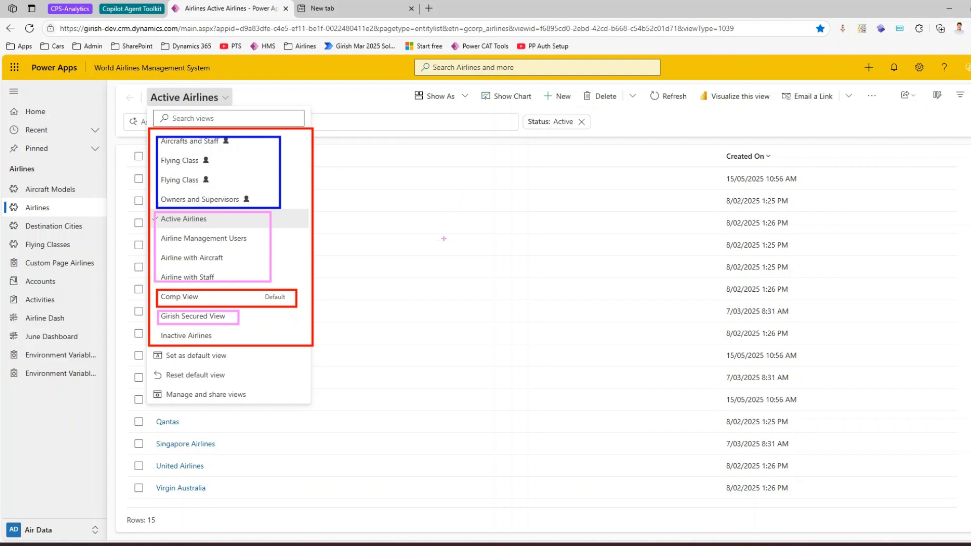
mouse_move(436, 205)
mouse_down()
mouse_move(434, 280)
mouse_move(422, 303)
mouse_up()
mouse_move(500, 262)
mouse_down()
mouse_move(535, 278)
mouse_move(593, 241)
mouse_up()
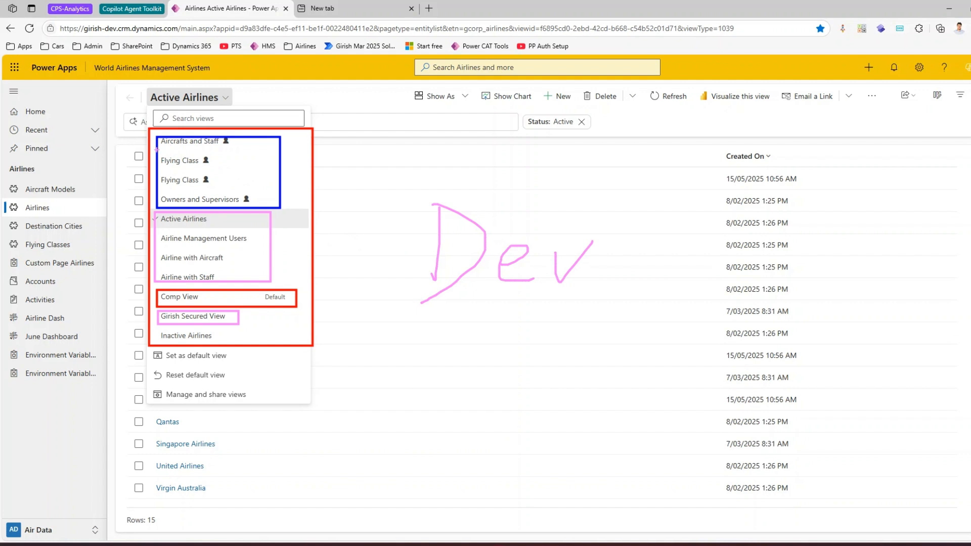
mouse_move(162, 146)
mouse_down()
mouse_move(201, 140)
mouse_move(251, 203)
mouse_up()
drag(213, 165, 249, 147)
mouse_move(173, 193)
mouse_down()
mouse_move(237, 186)
mouse_move(221, 144)
mouse_up()
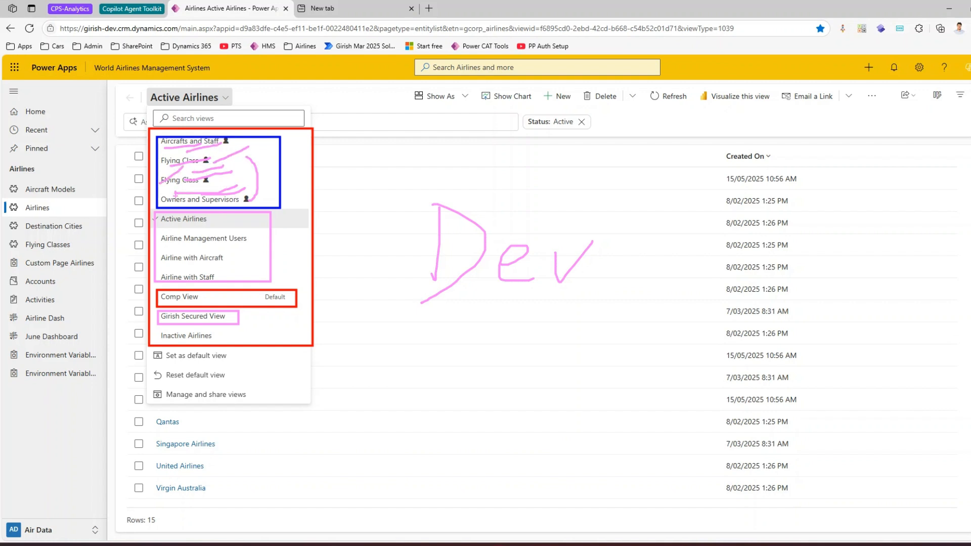
mouse_move(224, 176)
mouse_down()
mouse_move(225, 195)
mouse_move(242, 157)
mouse_move(224, 150)
mouse_up()
mouse_move(164, 147)
mouse_down()
mouse_move(186, 146)
mouse_move(216, 181)
mouse_up()
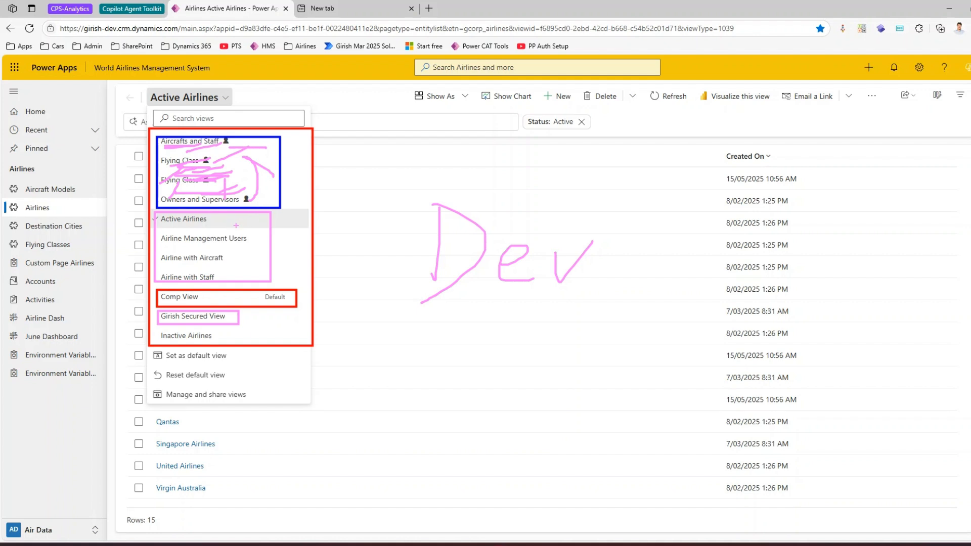
mouse_move(234, 220)
mouse_down()
mouse_move(237, 229)
mouse_move(273, 212)
mouse_move(292, 228)
mouse_up()
mouse_move(235, 255)
mouse_down()
mouse_move(268, 257)
mouse_move(269, 277)
mouse_up()
drag(266, 274, 287, 268)
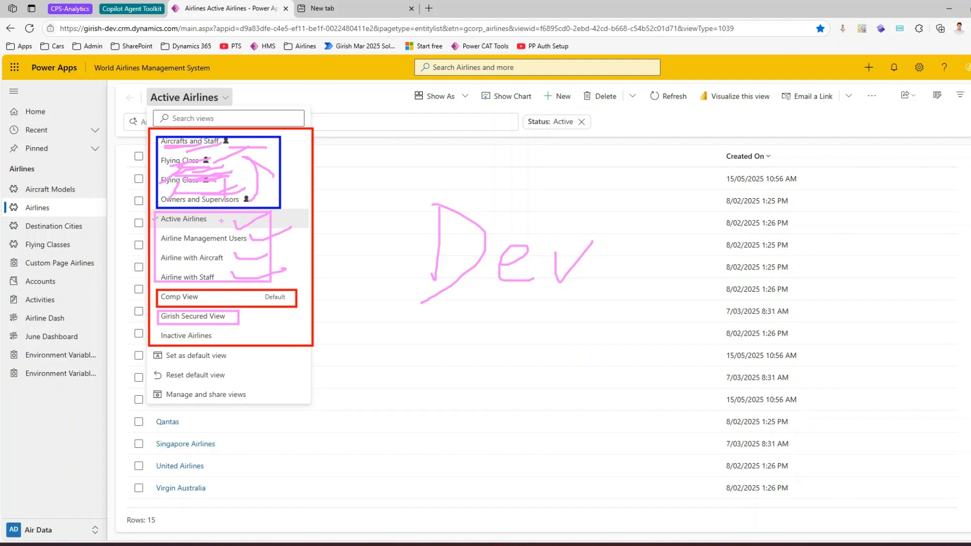
mouse_move(169, 213)
mouse_down()
mouse_move(150, 220)
mouse_move(160, 279)
mouse_move(226, 283)
mouse_move(234, 220)
mouse_move(165, 211)
mouse_up()
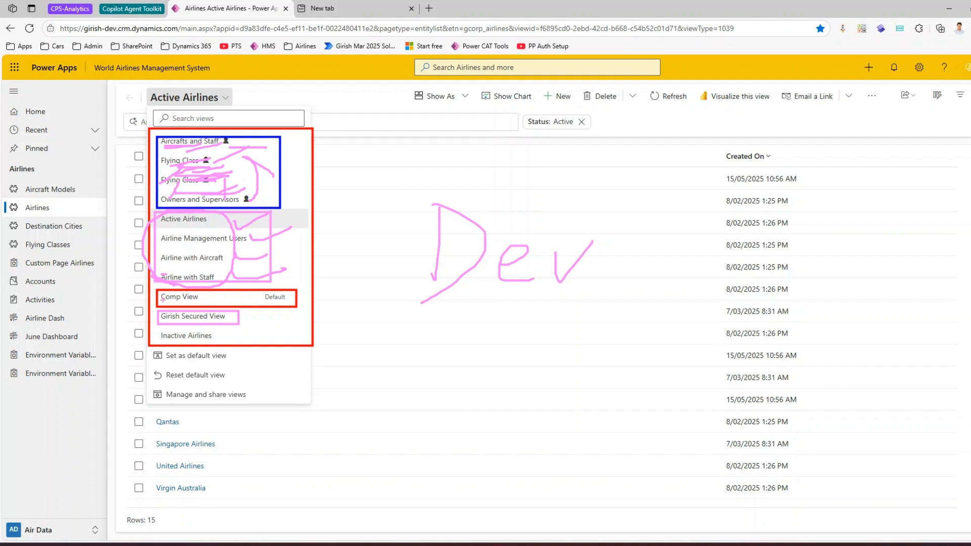
drag(159, 317, 236, 317)
Step: Open the Airlines Core Solution in the other browser tab and open its app for editing
click(366, 7)
click(302, 46)
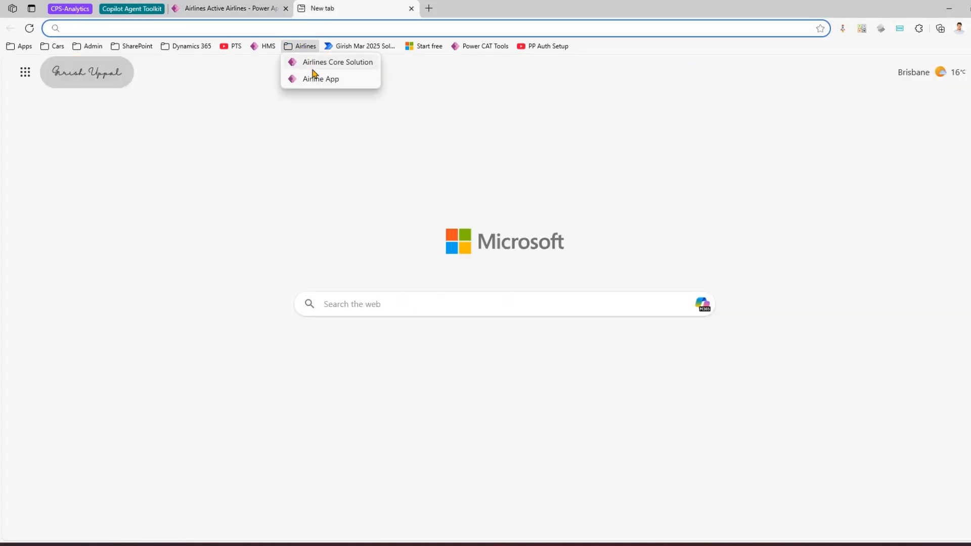
click(314, 64)
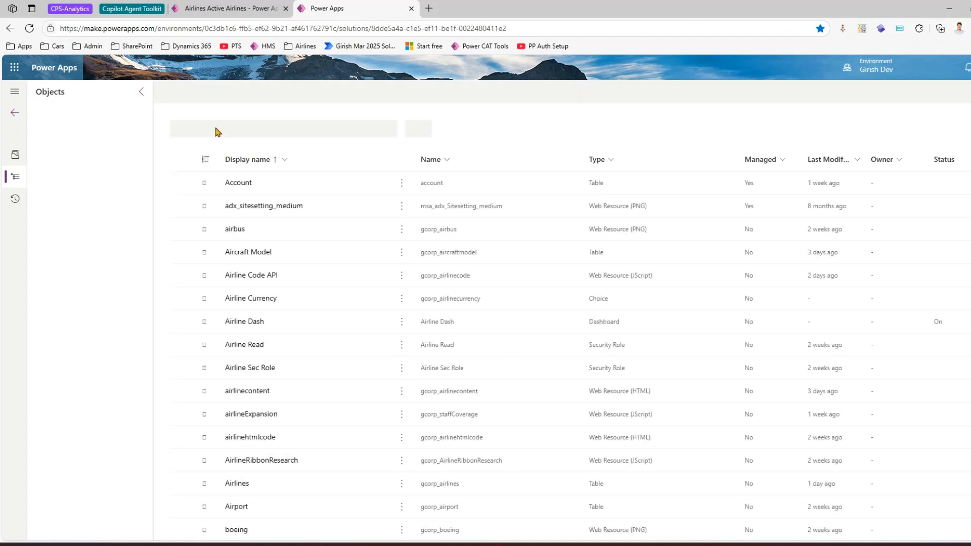
click(84, 181)
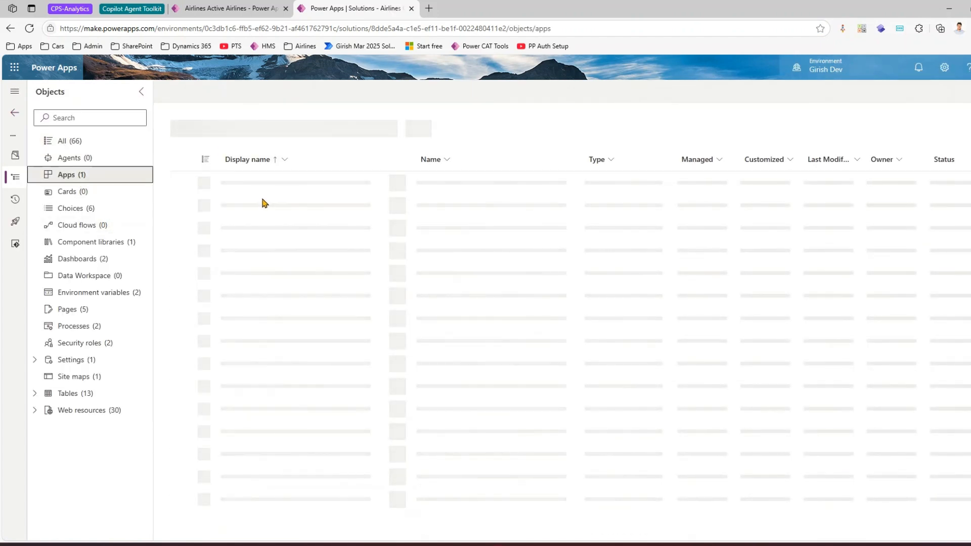
click(281, 183)
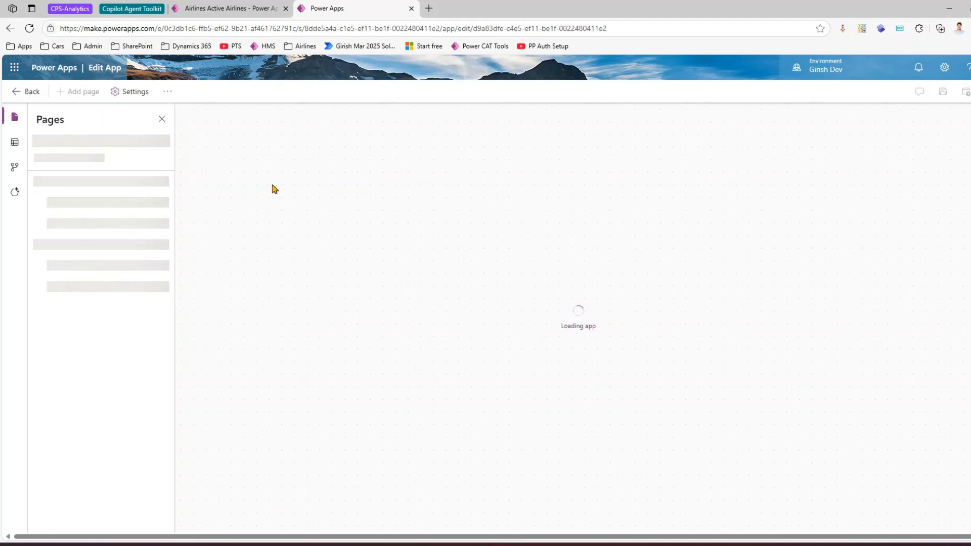
Step: Remove the secured public view from the views that the app includes for the Airlines table
click(237, 7)
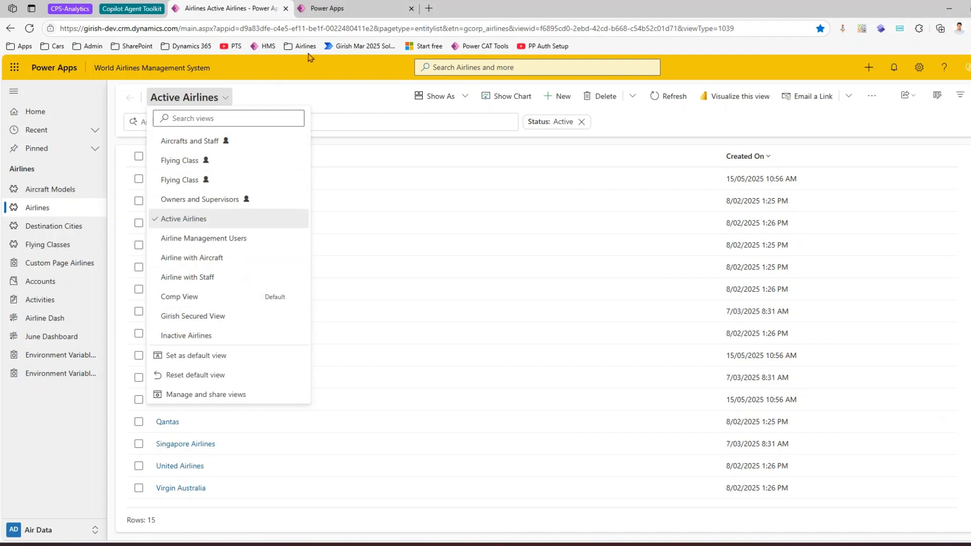
click(337, 9)
scroll(71, 344, up, 3)
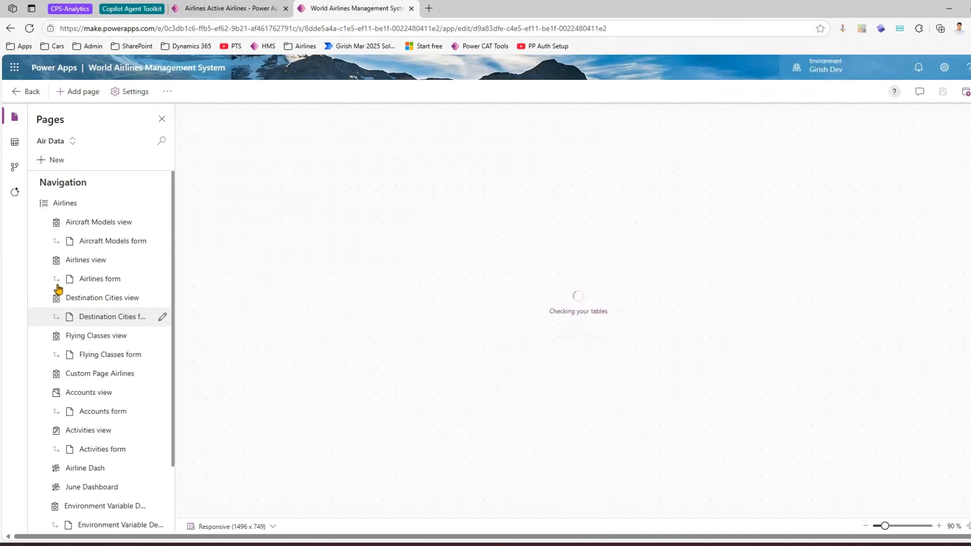
click(110, 264)
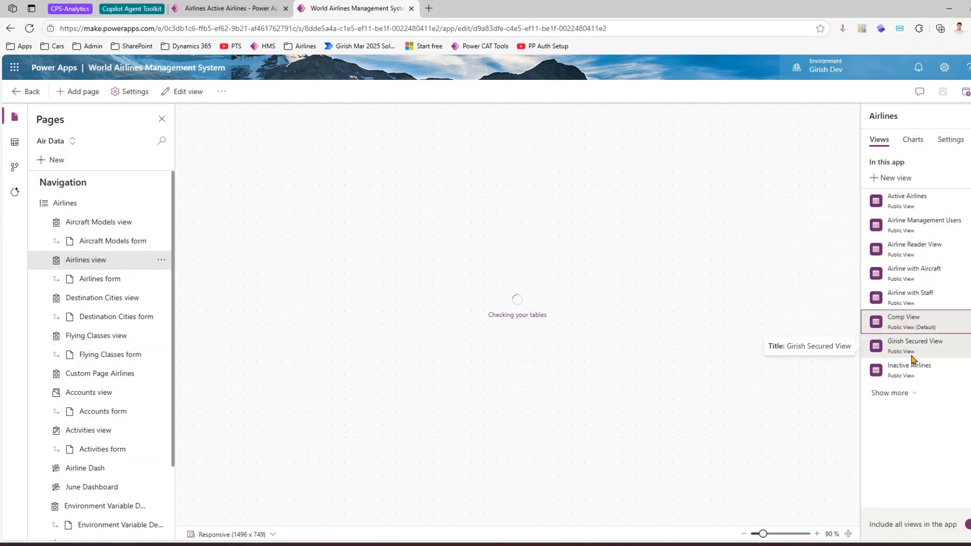
click(964, 346)
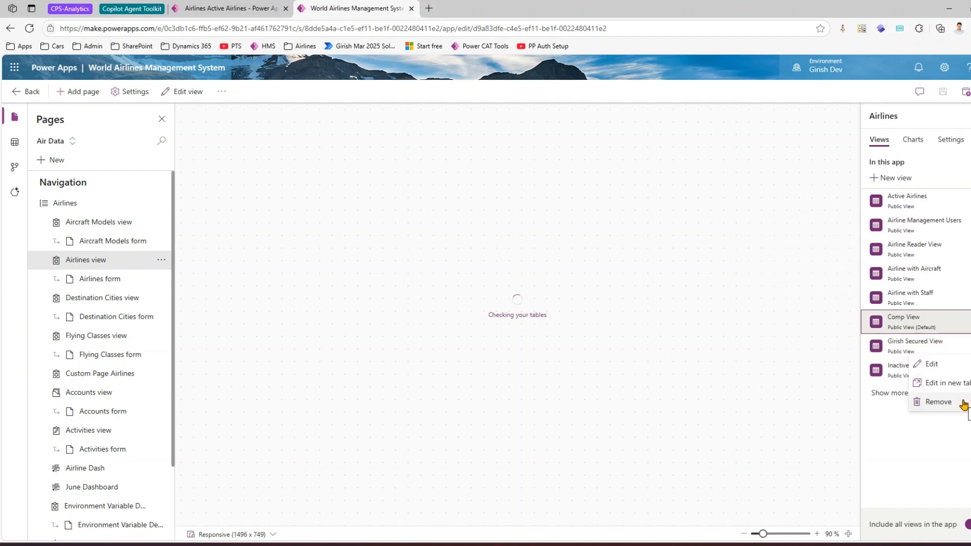
click(939, 402)
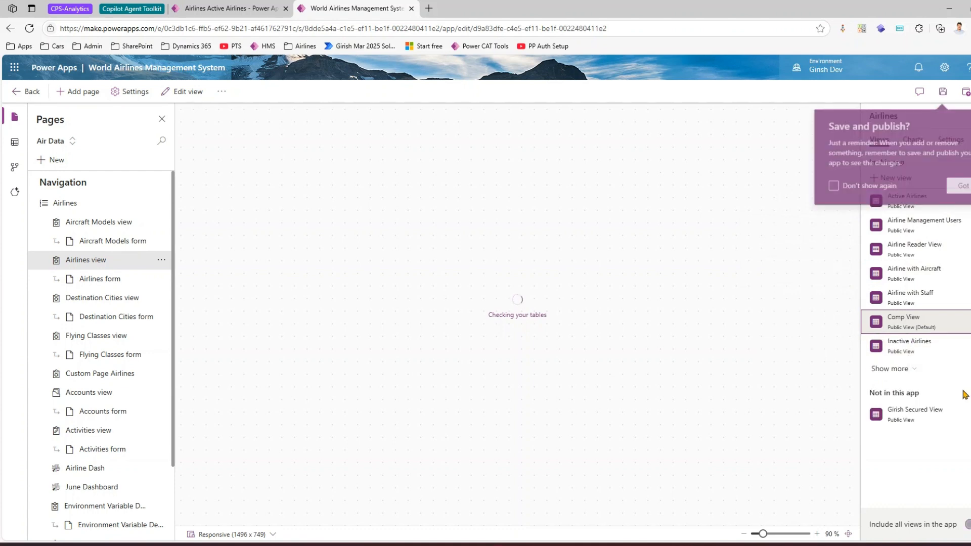
click(961, 188)
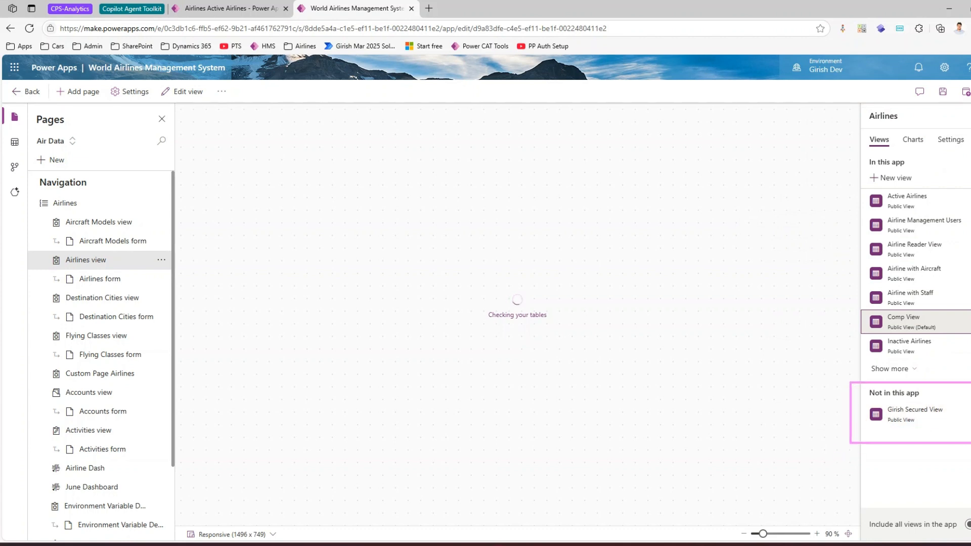
key(Escape)
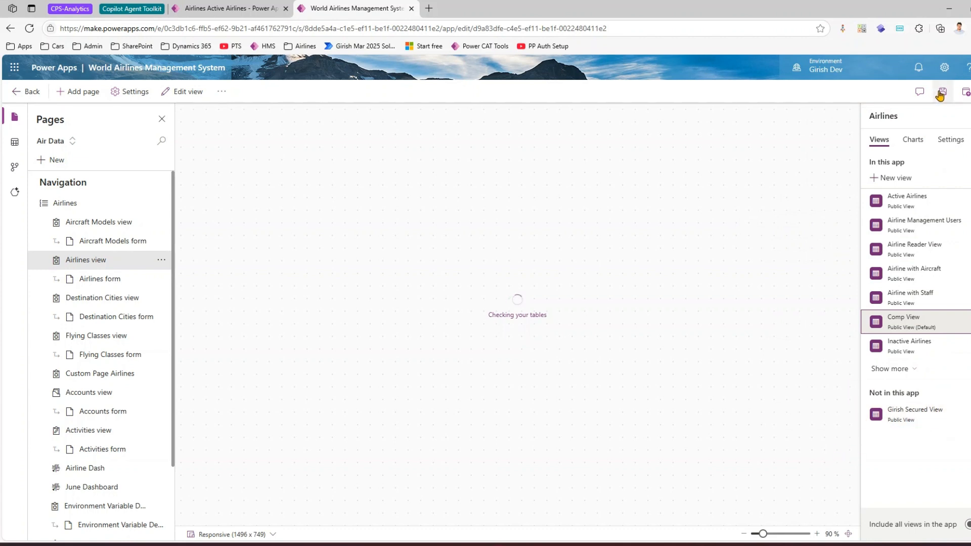
Step: Save and publish the World Airlines Management System app
click(943, 92)
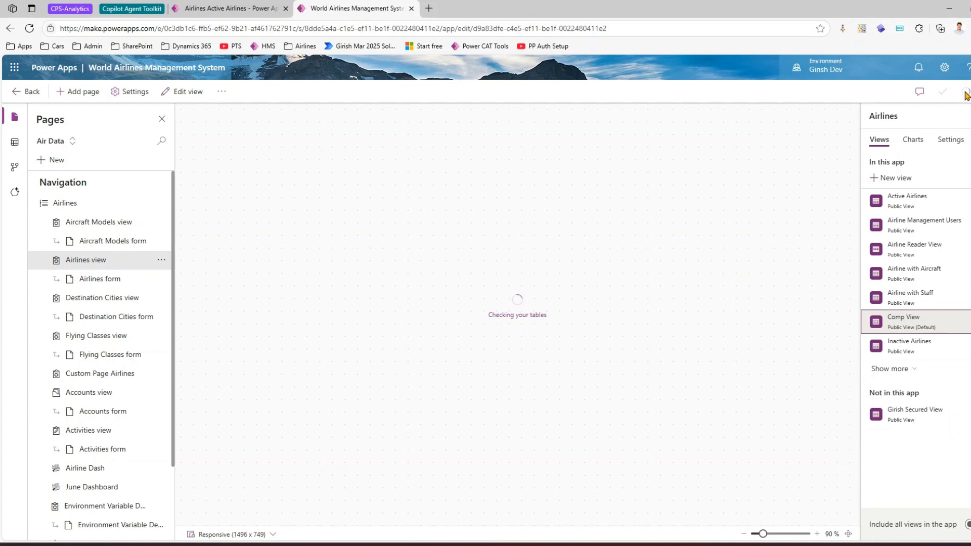
click(964, 94)
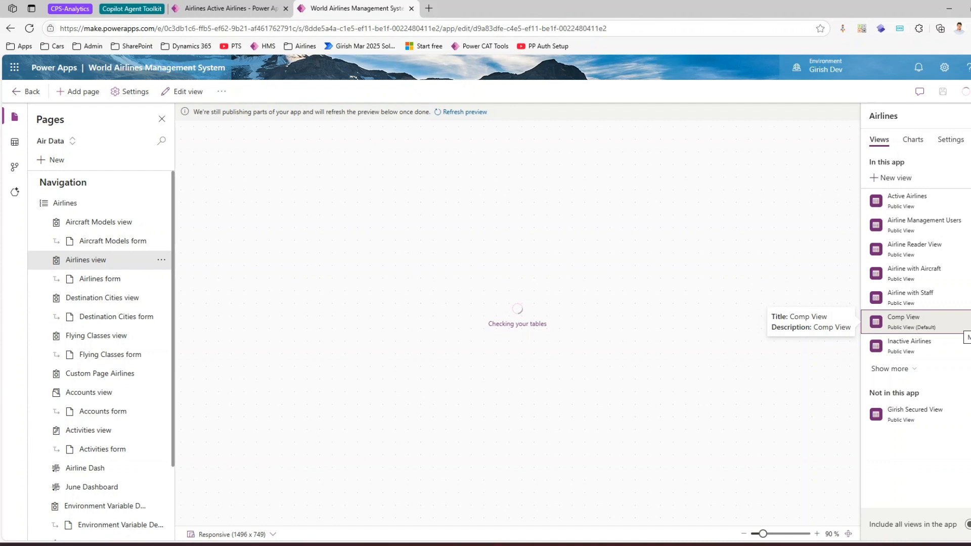
click(965, 324)
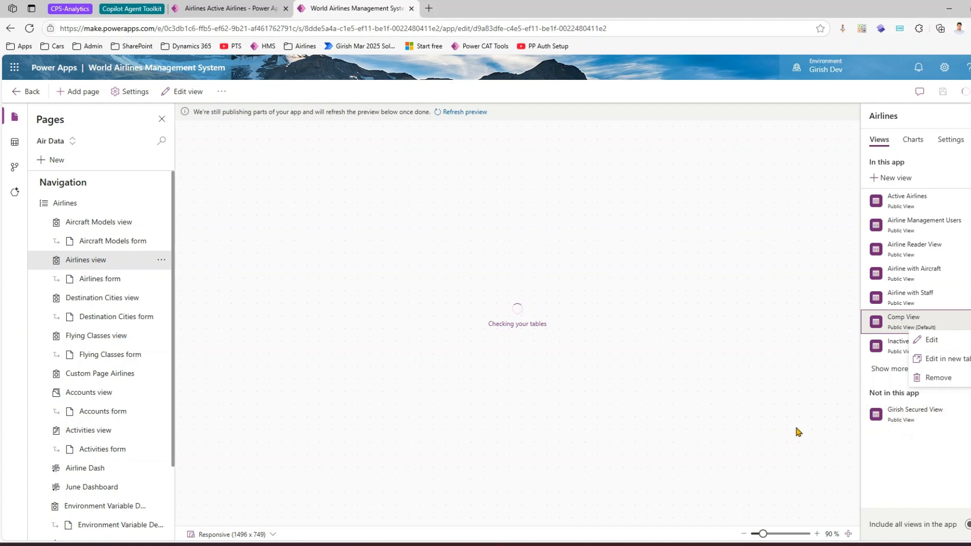
Step: Reload the running app's Airlines page and check which views its view list offers
click(240, 8)
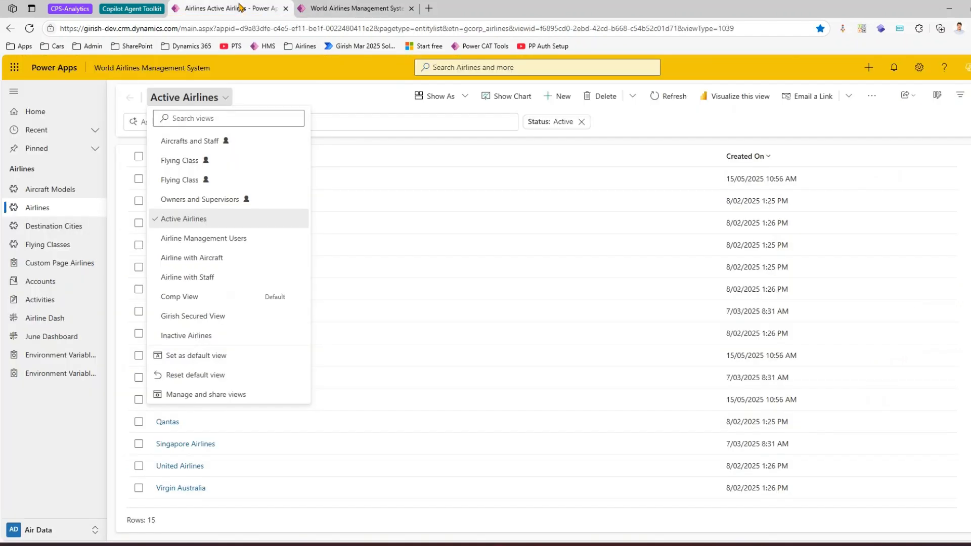
click(369, 97)
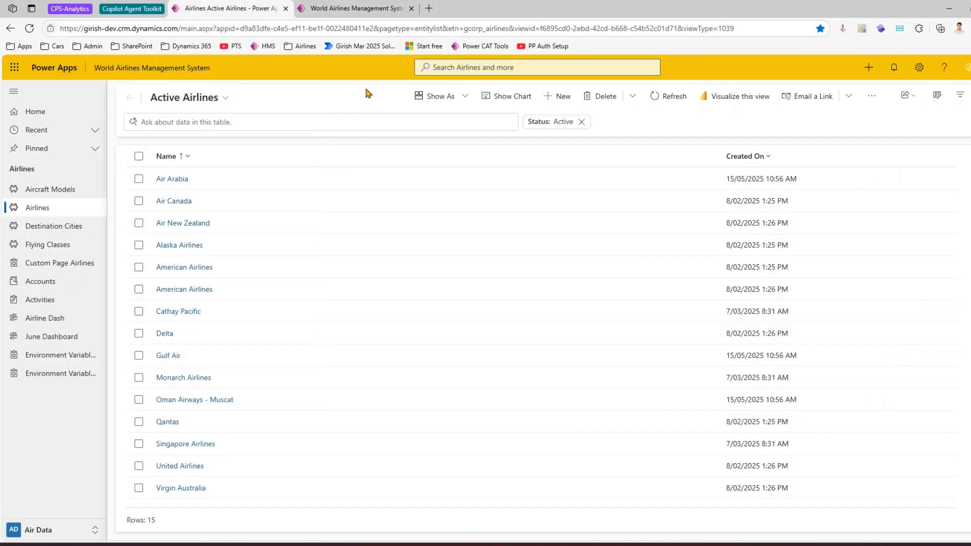
key(F5)
click(225, 99)
click(223, 100)
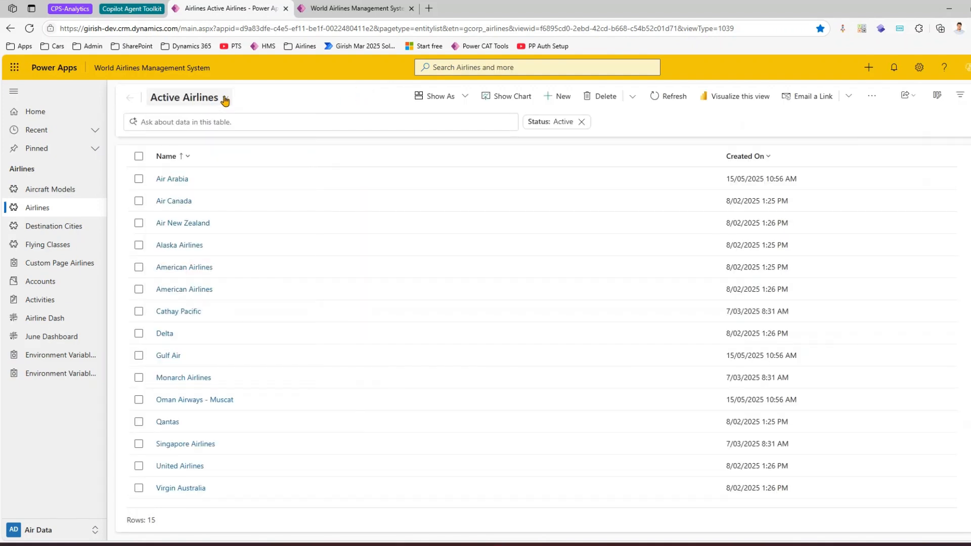
click(222, 101)
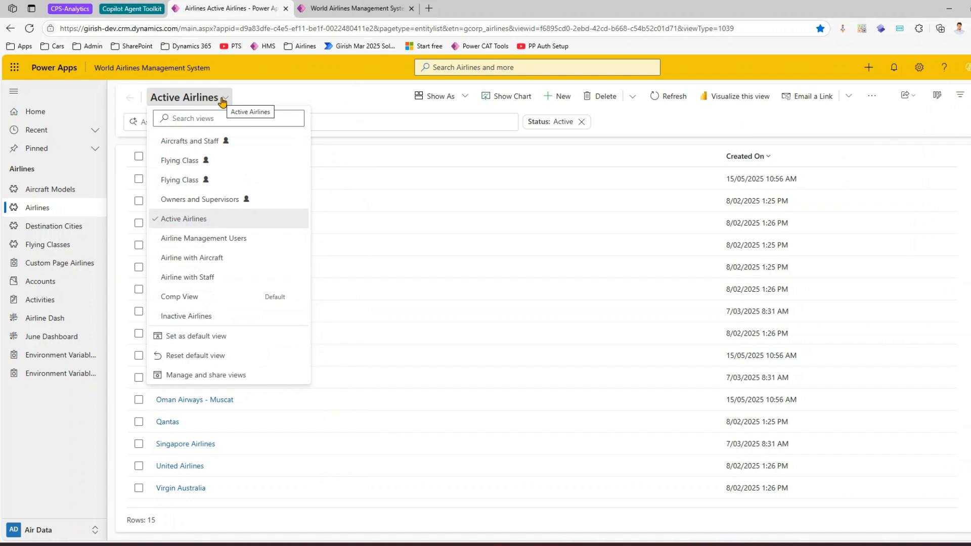
click(334, 8)
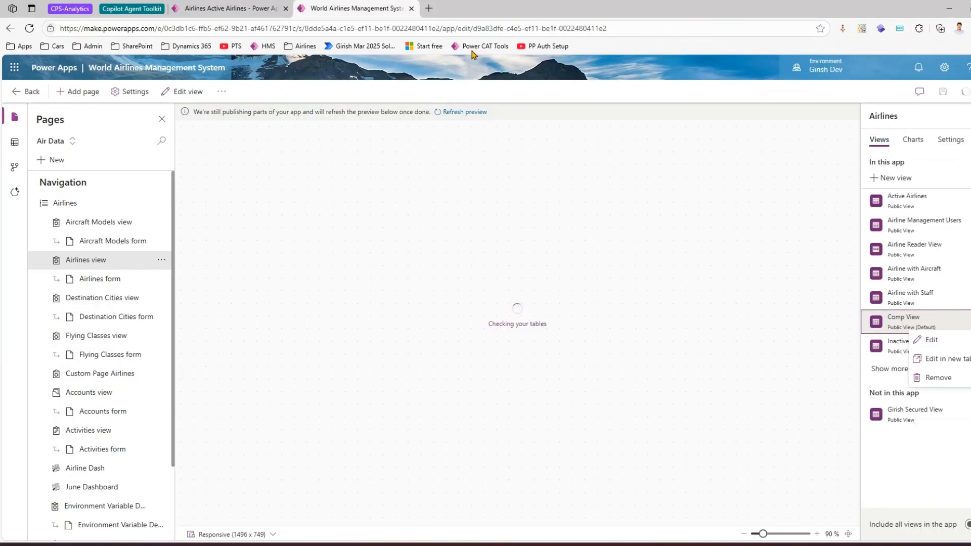
click(231, 8)
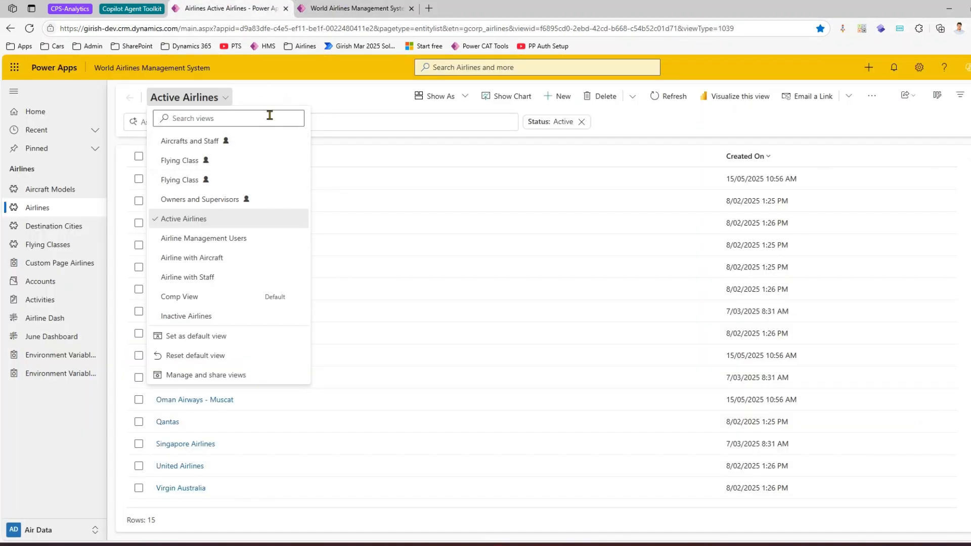
click(367, 101)
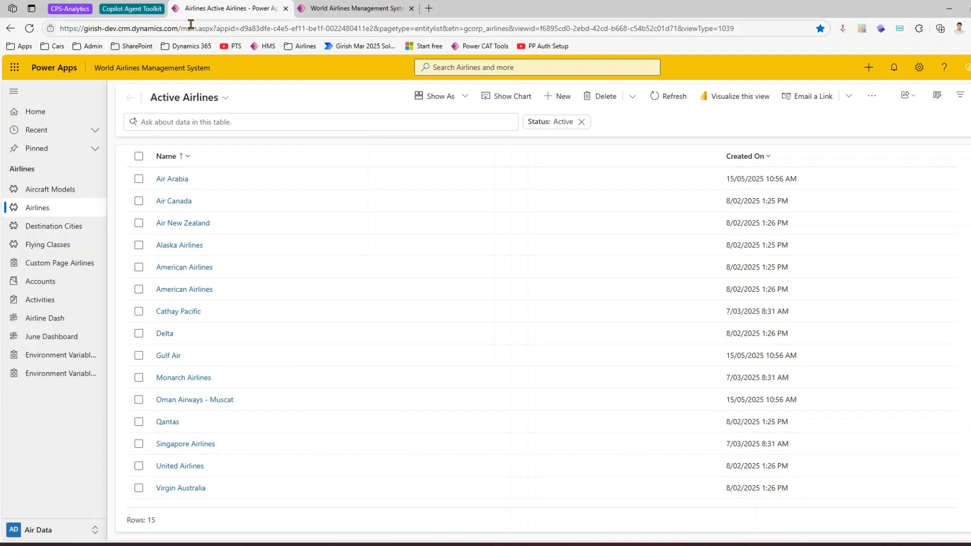
Step: Open the Airlines Core Solution in a new browser tab
click(342, 8)
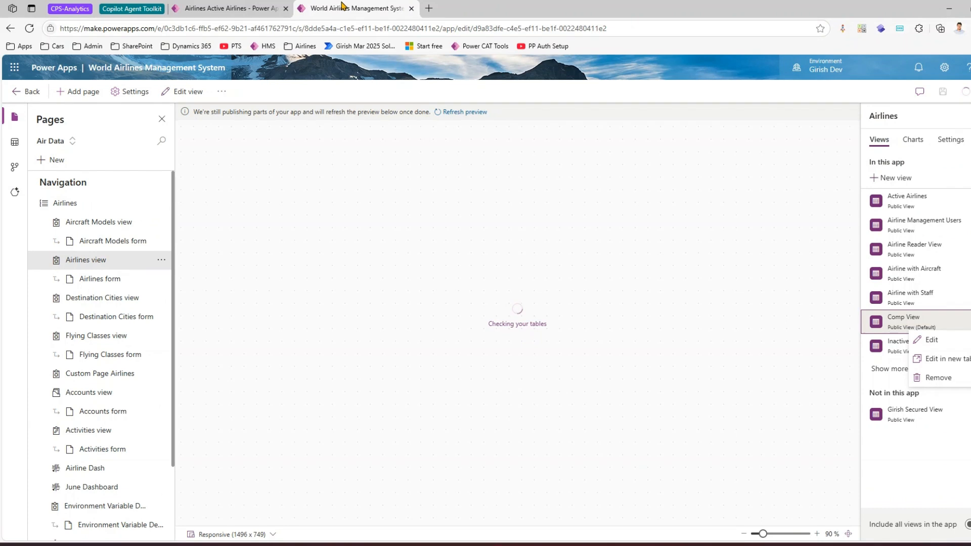
click(429, 8)
click(303, 46)
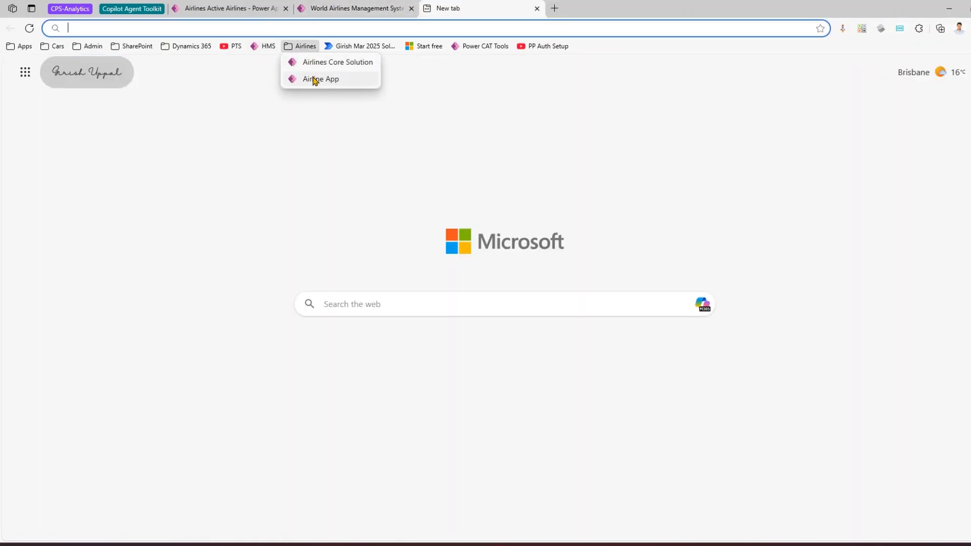
click(311, 62)
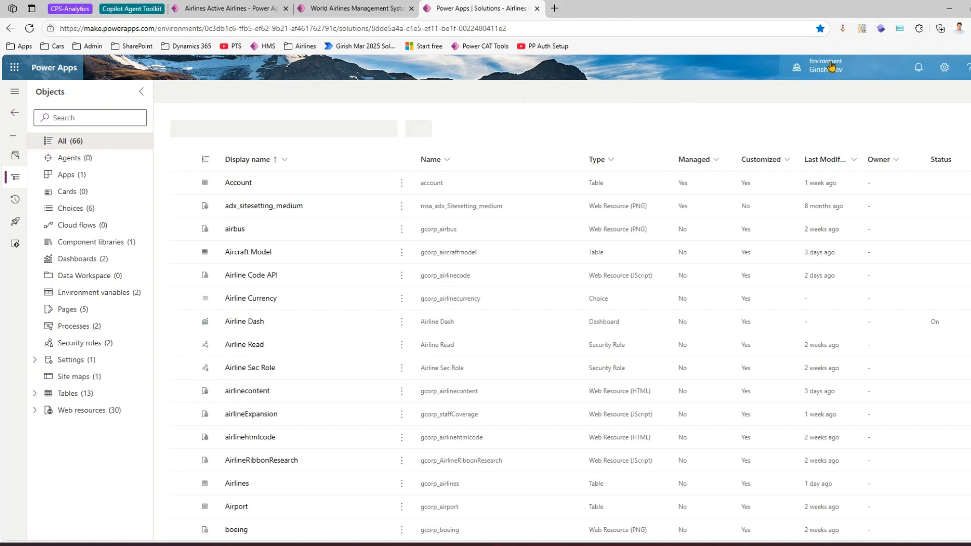
Step: Switch from the development environment to the UAT environment
click(827, 72)
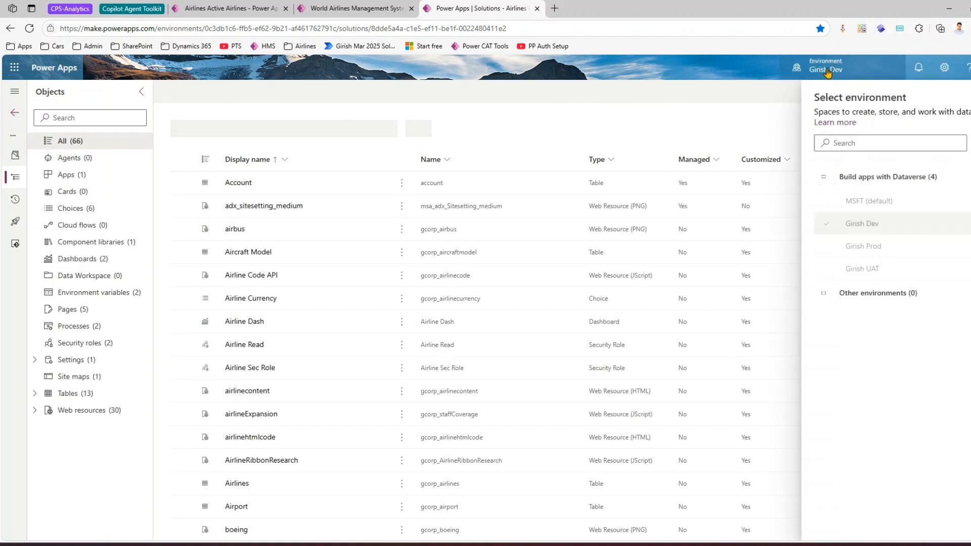
click(828, 72)
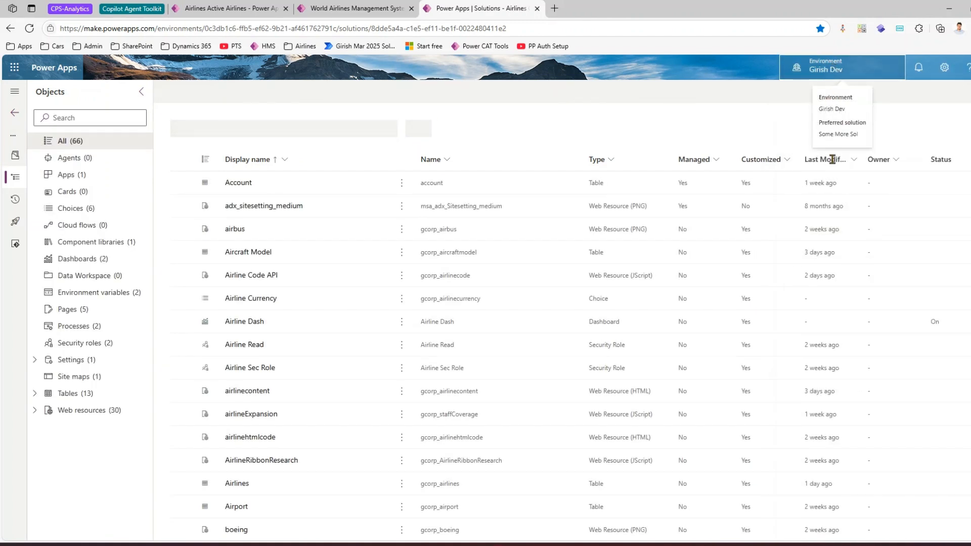
click(815, 73)
key(Escape)
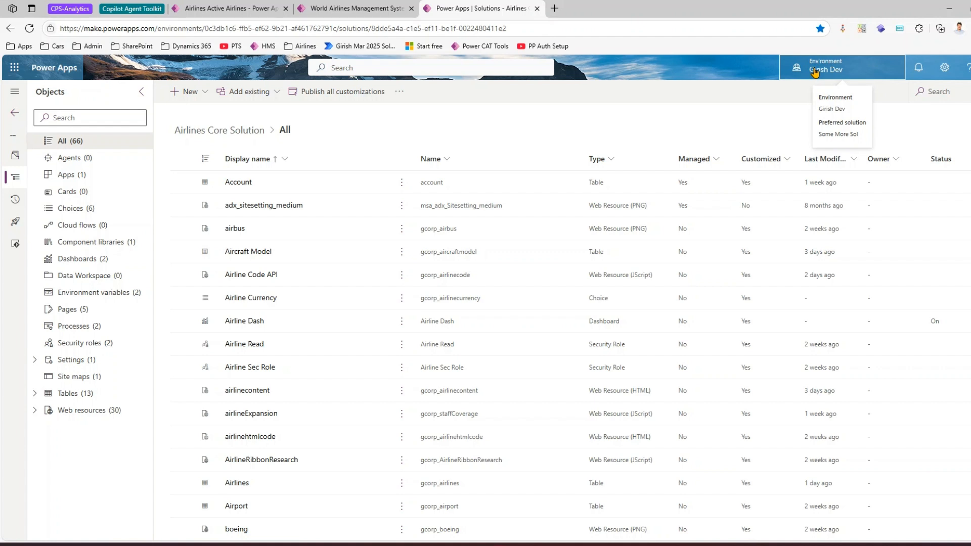
click(844, 74)
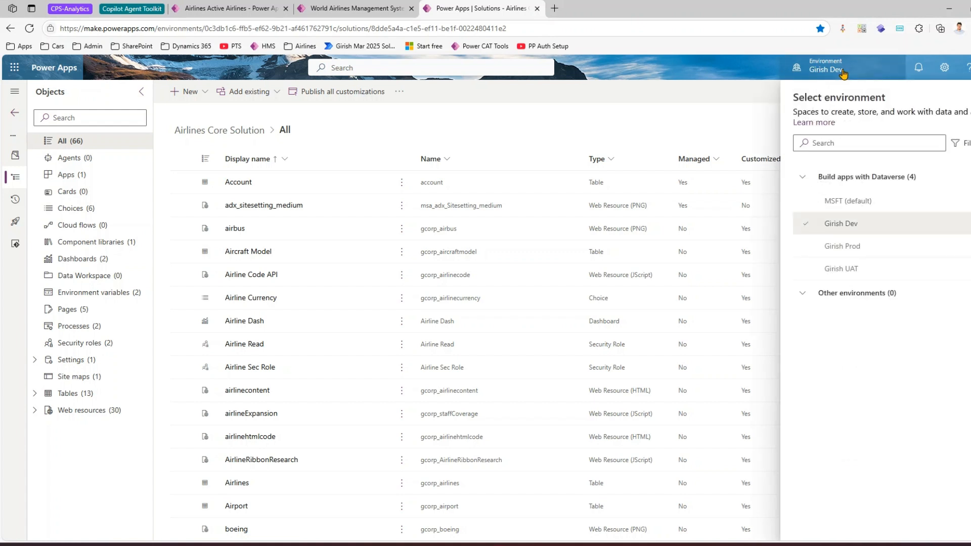
click(870, 269)
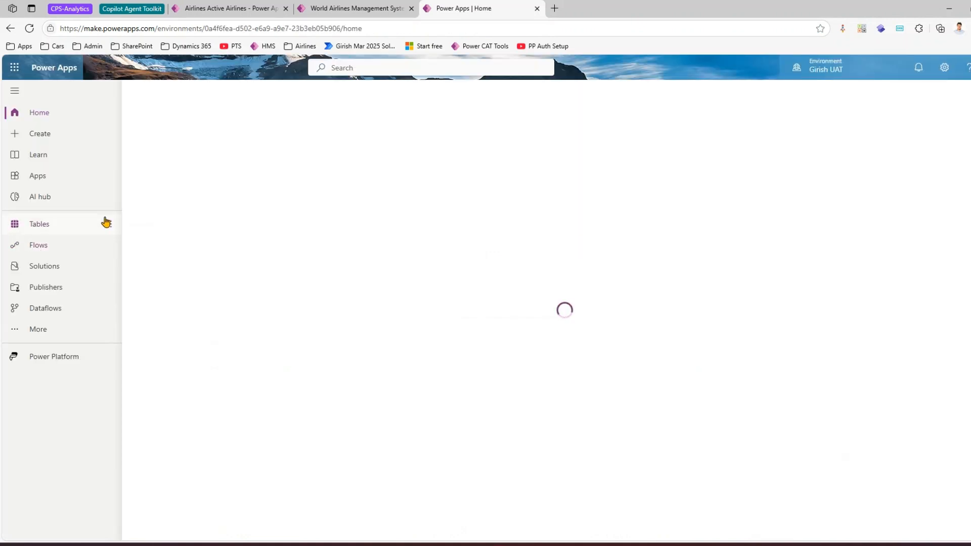
Step: Open the Airlines Core Solution from the environment's managed solutions
click(77, 267)
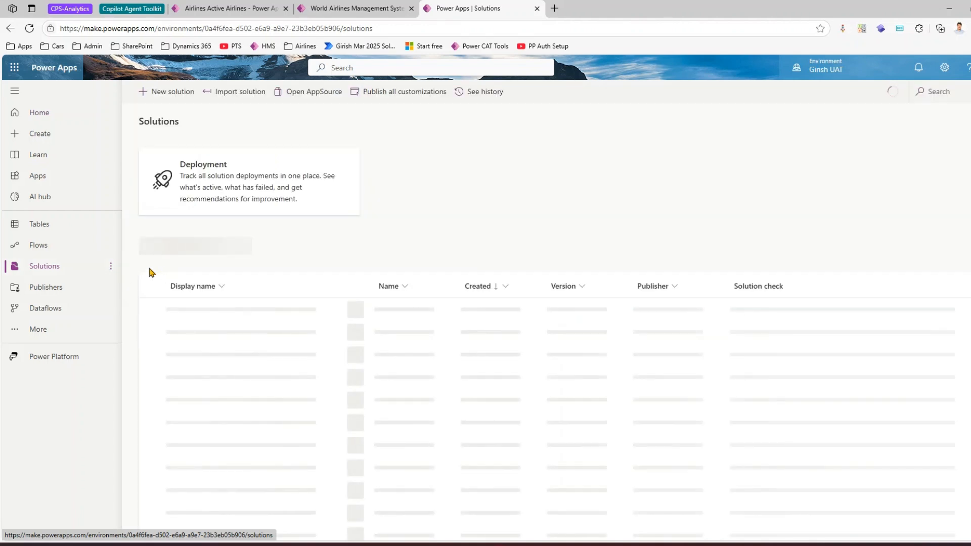
click(242, 246)
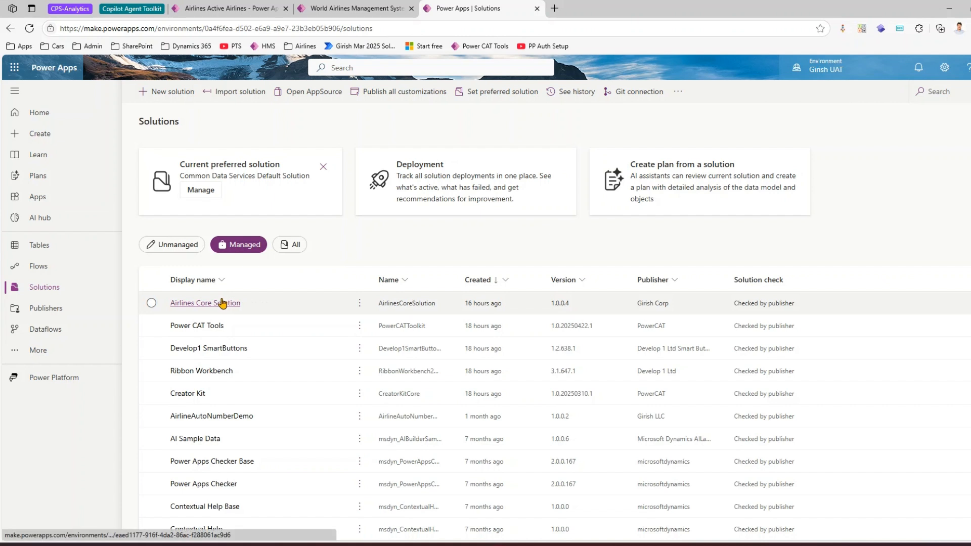
click(224, 304)
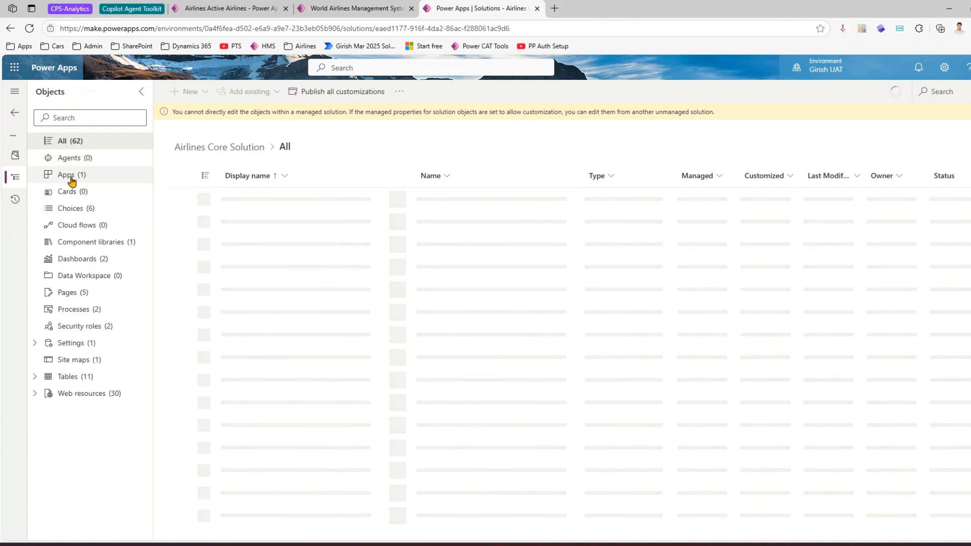
Step: Play the World Airlines Management System app from the apps in the Airlines Core Solution
click(71, 178)
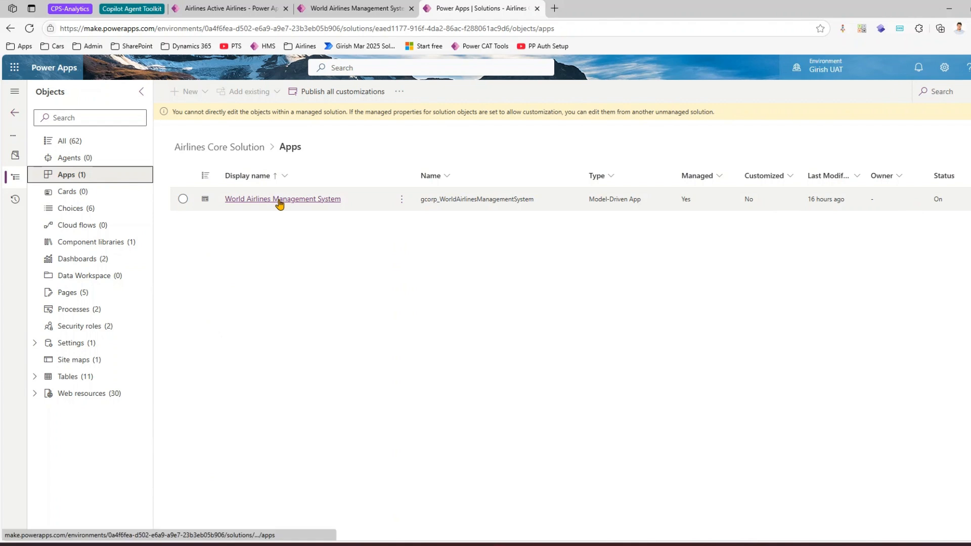
click(280, 201)
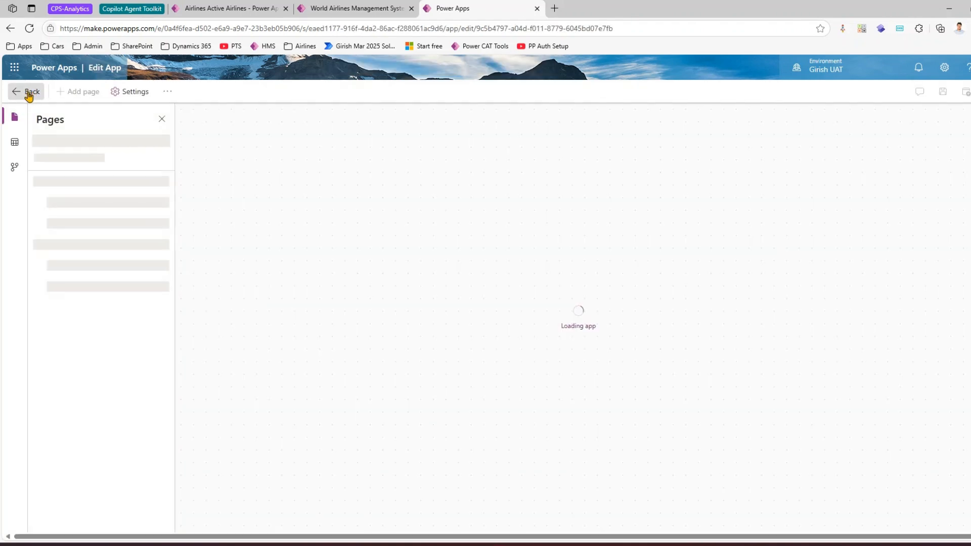
click(30, 92)
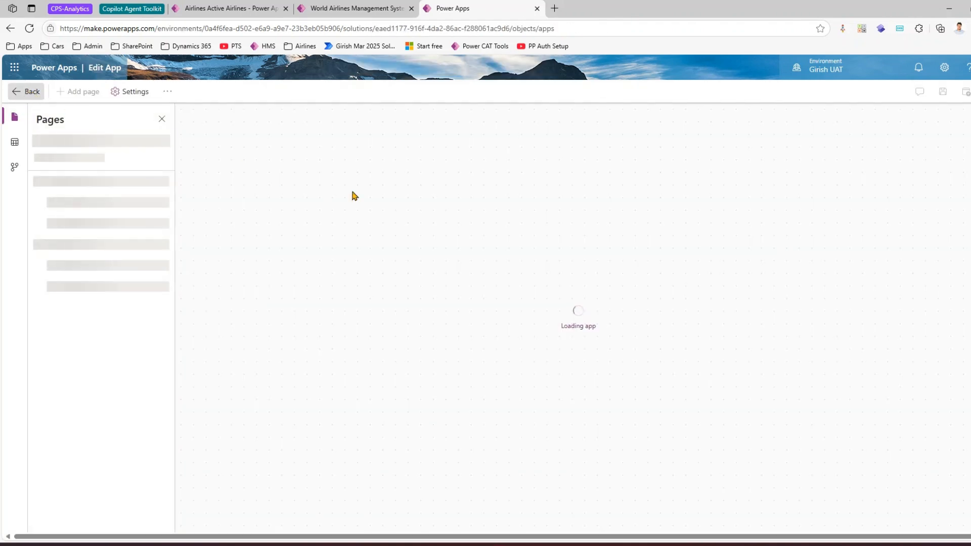
click(401, 200)
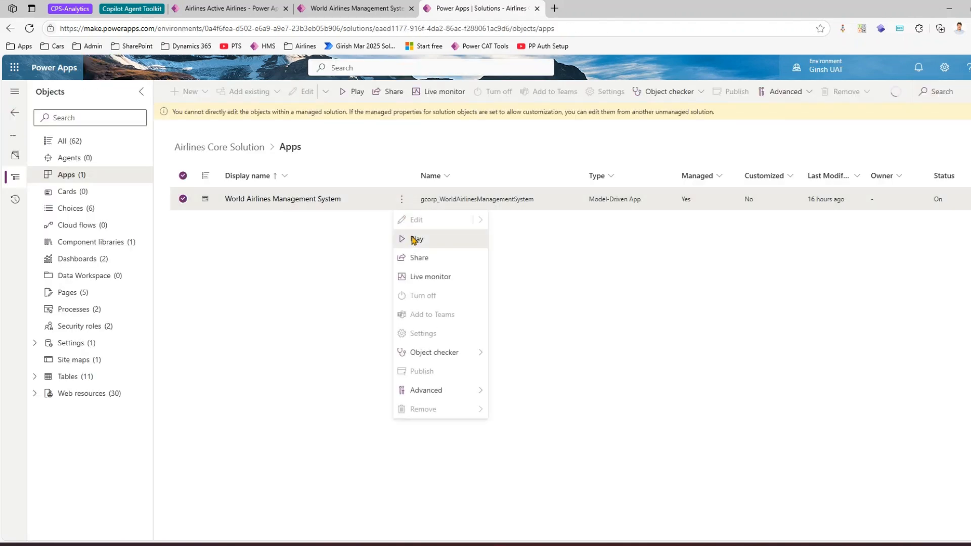
click(412, 234)
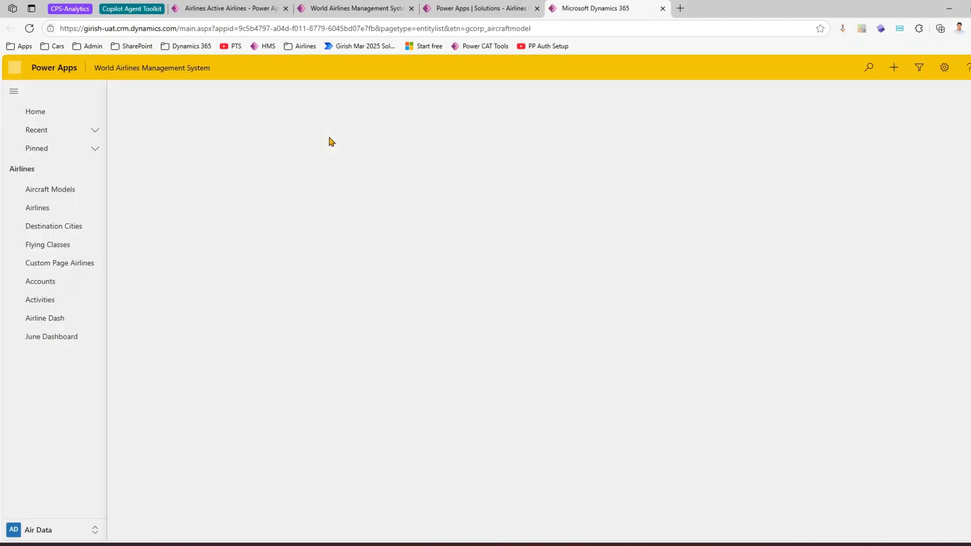
Step: Open the Airlines page in the UAT app and check which views its view list offers
click(49, 212)
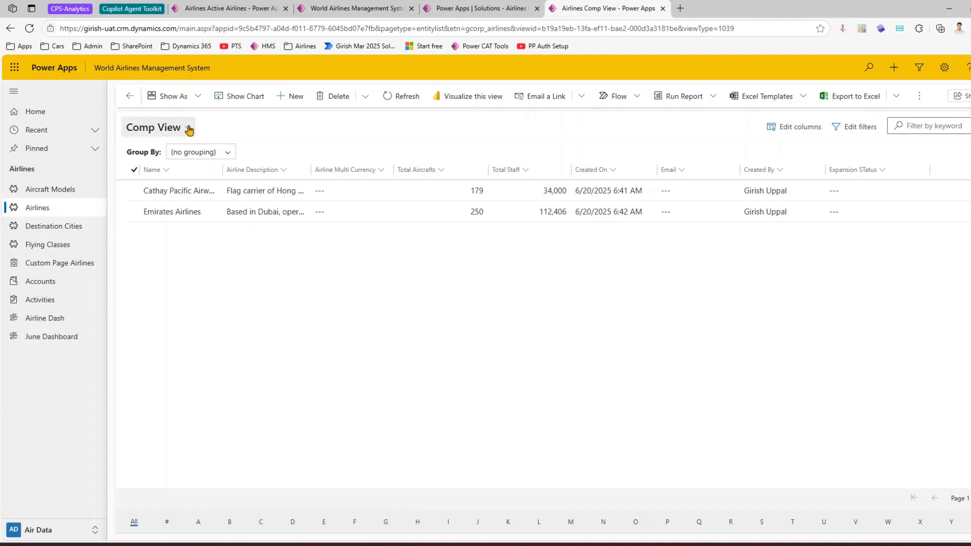
click(190, 130)
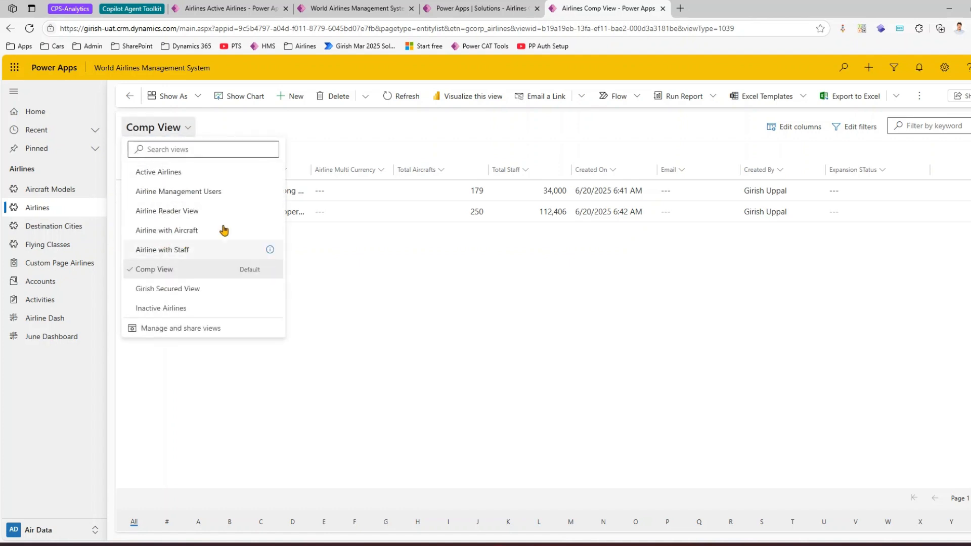
click(397, 367)
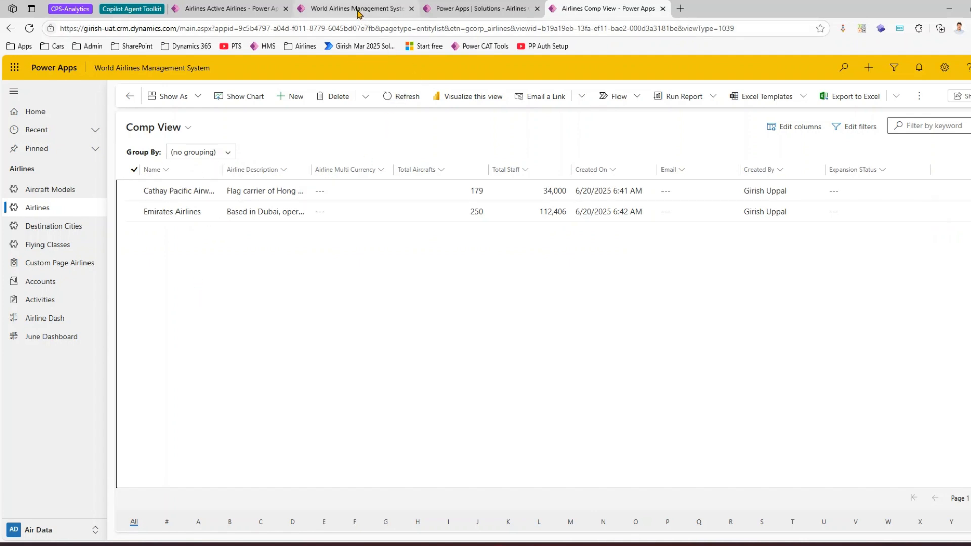
Step: Return to the running development app and look for the Airline with Aircraft view in its Airlines view list
click(358, 11)
click(237, 8)
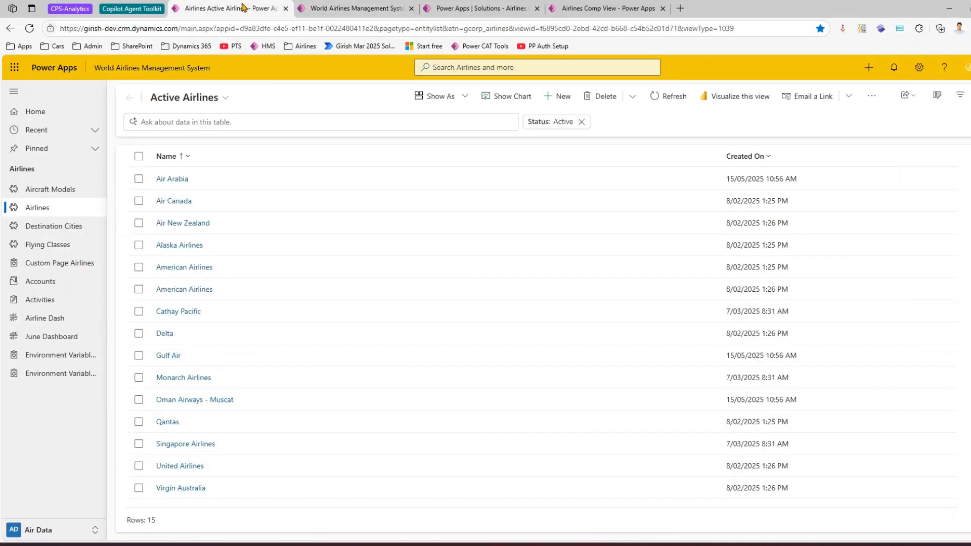
click(226, 98)
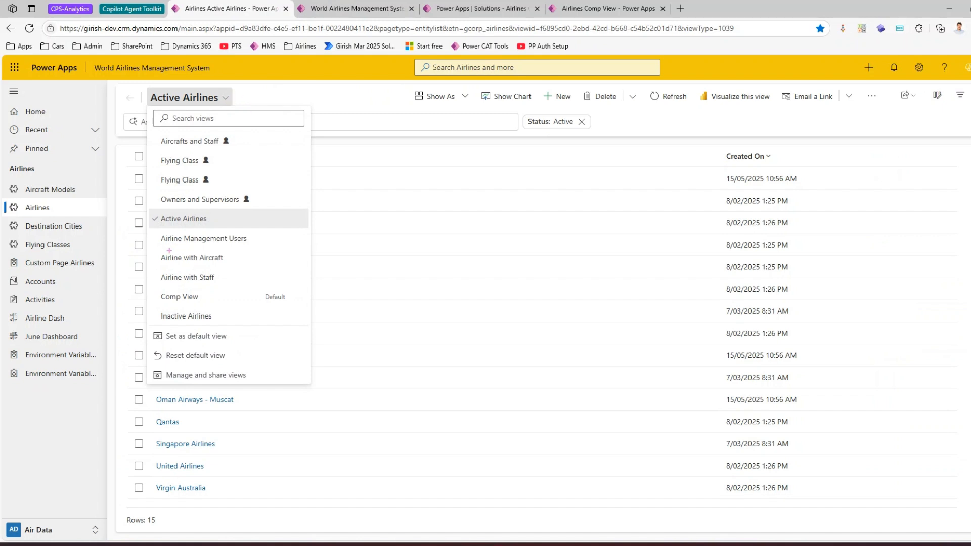
mouse_move(153, 252)
mouse_down()
mouse_move(253, 287)
mouse_move(277, 270)
mouse_up()
Step: Inspect the options for the Airline with Aircraft view in the development app's designer, and return to the UAT app
click(369, 9)
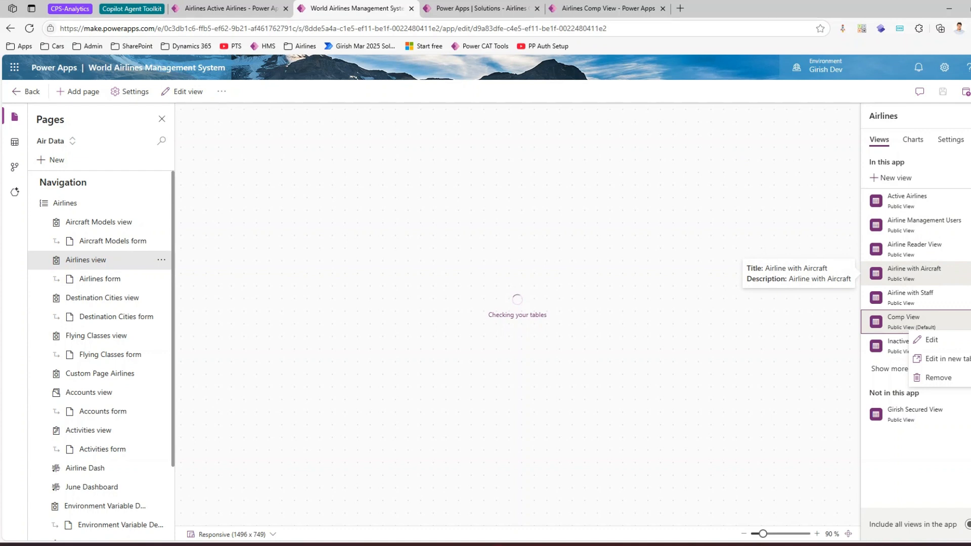
click(970, 273)
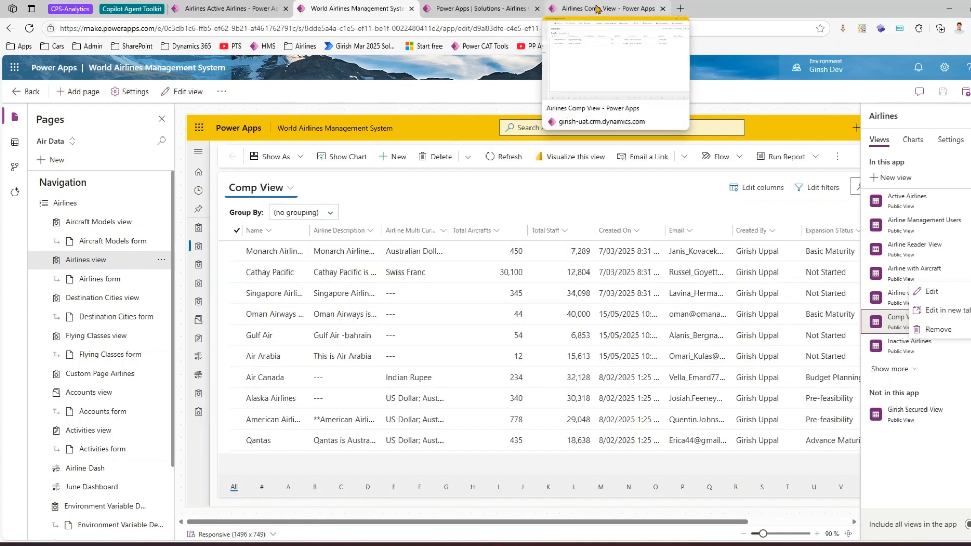
click(597, 7)
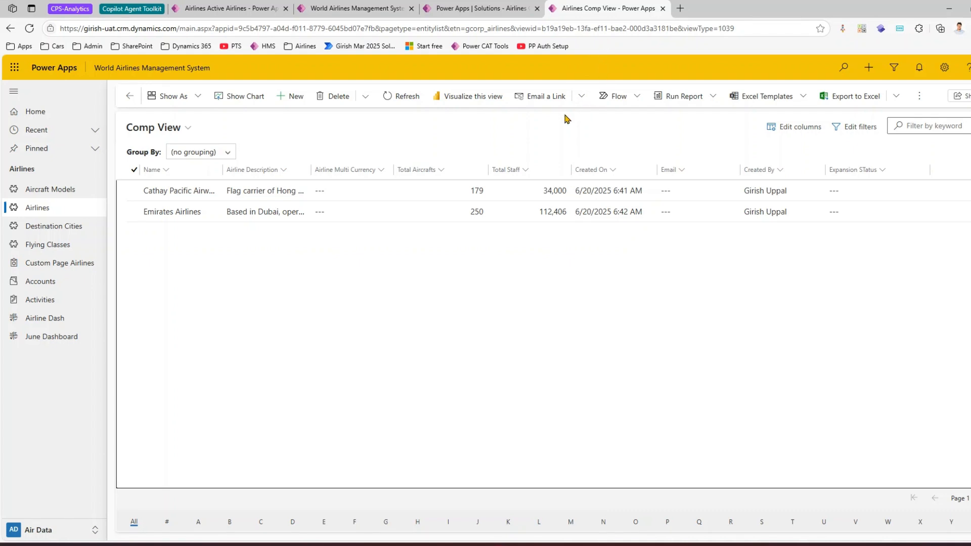
Step: Open the Airlines table's views in the UAT solution and turn off the Airline with Aircraft view
click(508, 7)
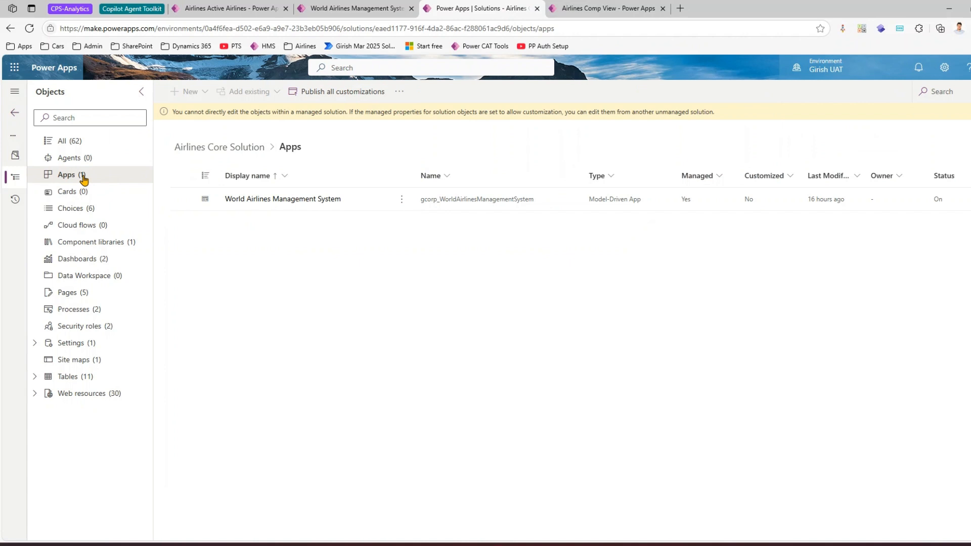
click(71, 383)
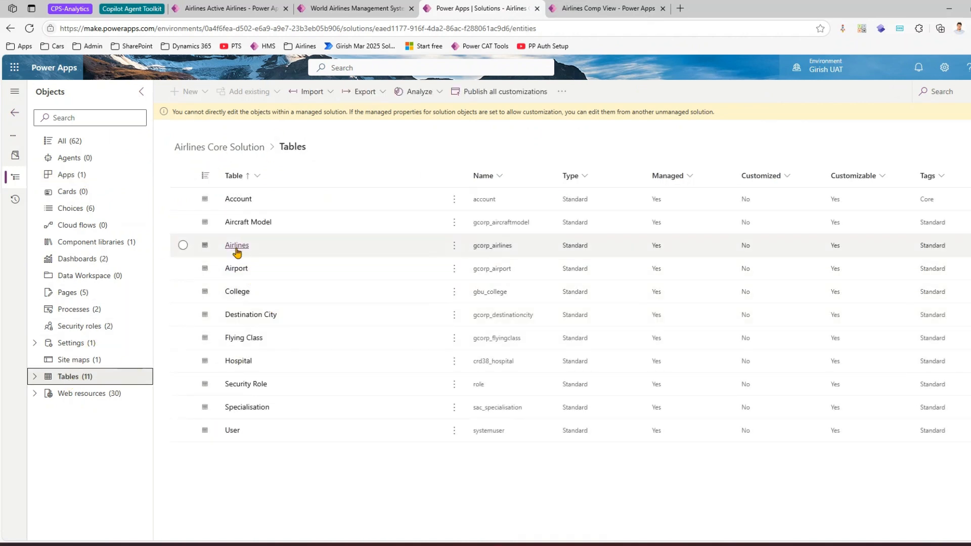
click(237, 247)
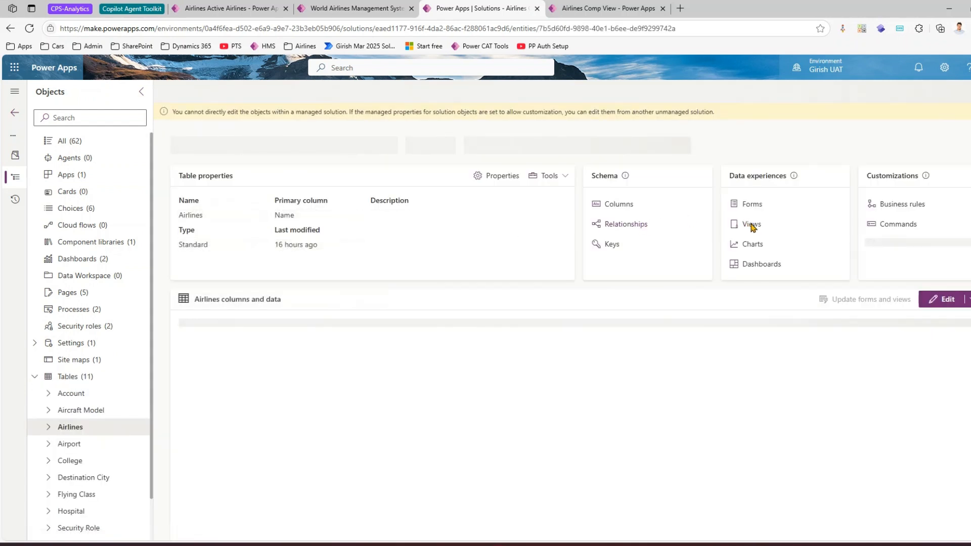
click(753, 224)
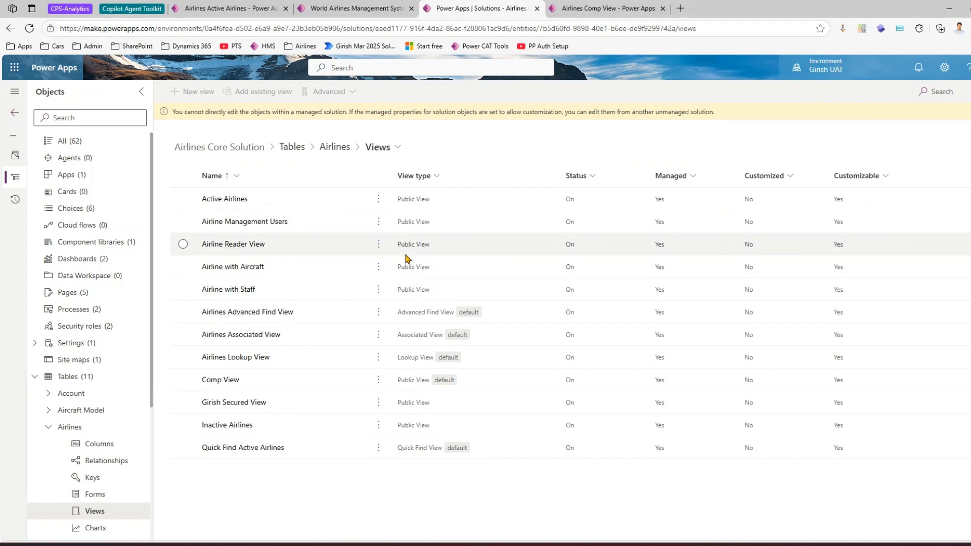
click(379, 268)
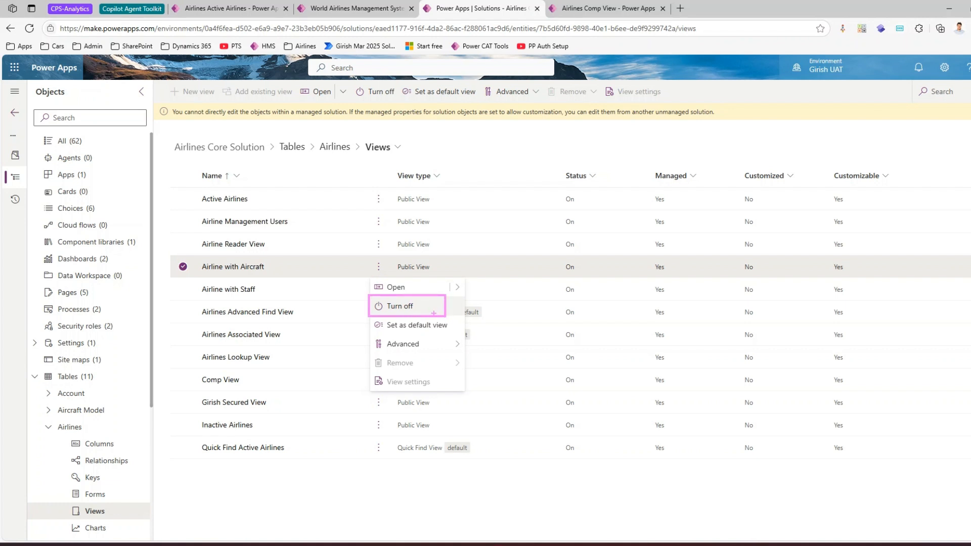
click(397, 307)
Step: Reload the Airlines page in the UAT app and check whether Airline with Aircraft is still in the view list
click(579, 7)
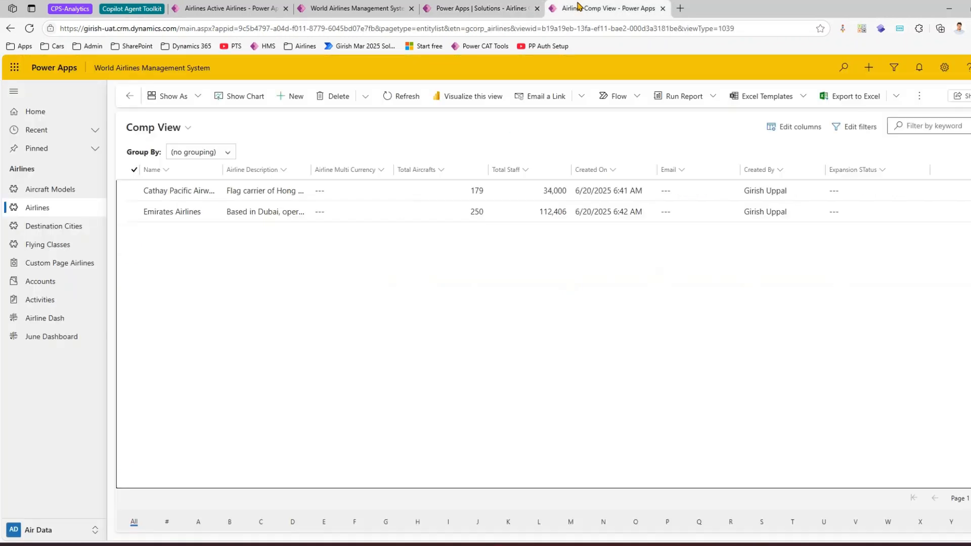
click(84, 211)
click(187, 127)
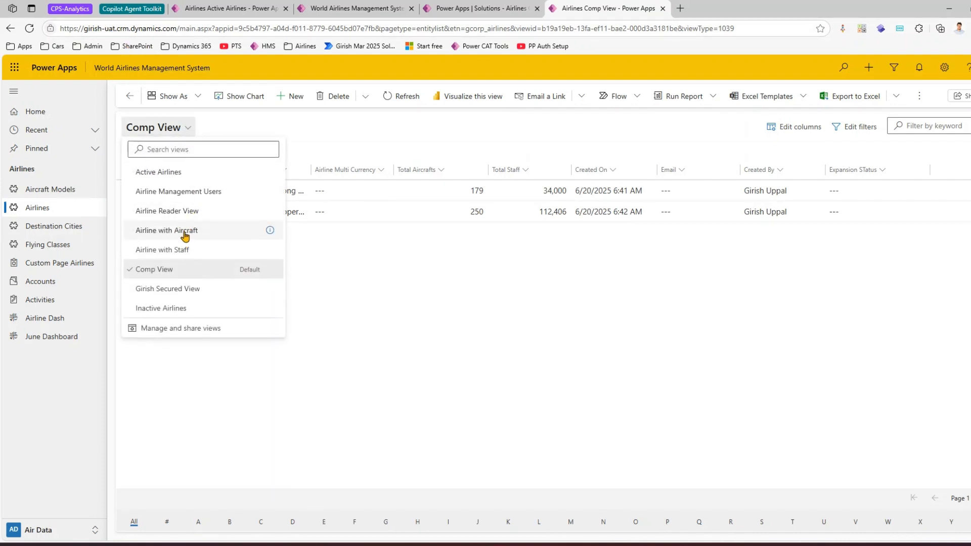
click(291, 373)
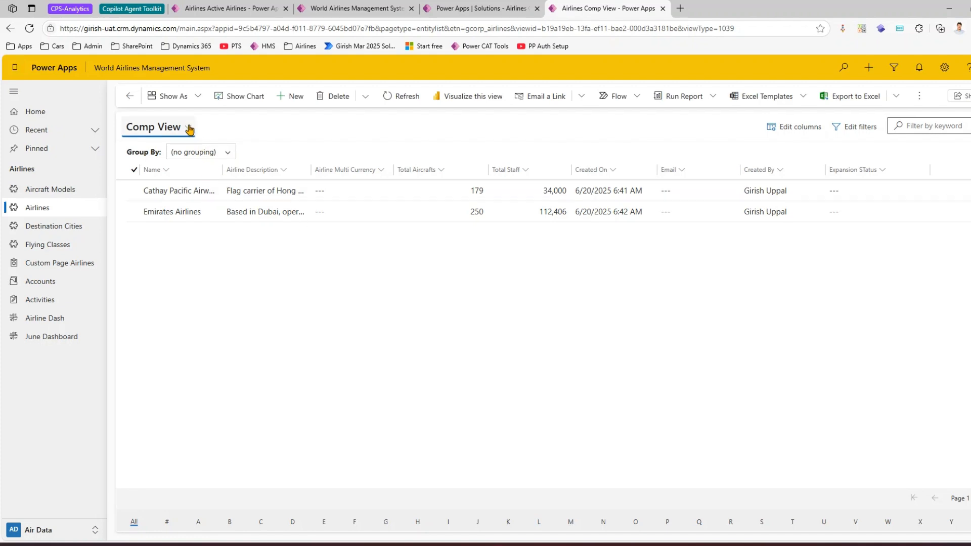
click(188, 129)
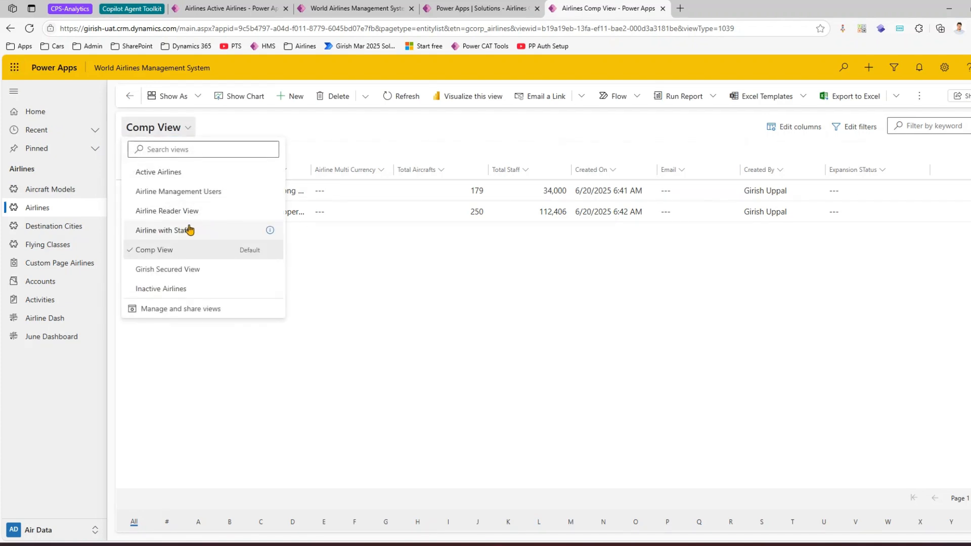
Step: In the UAT solution's Airlines views, turn off Airline Reader View, Airline Management Users and Airline with Staff
click(498, 11)
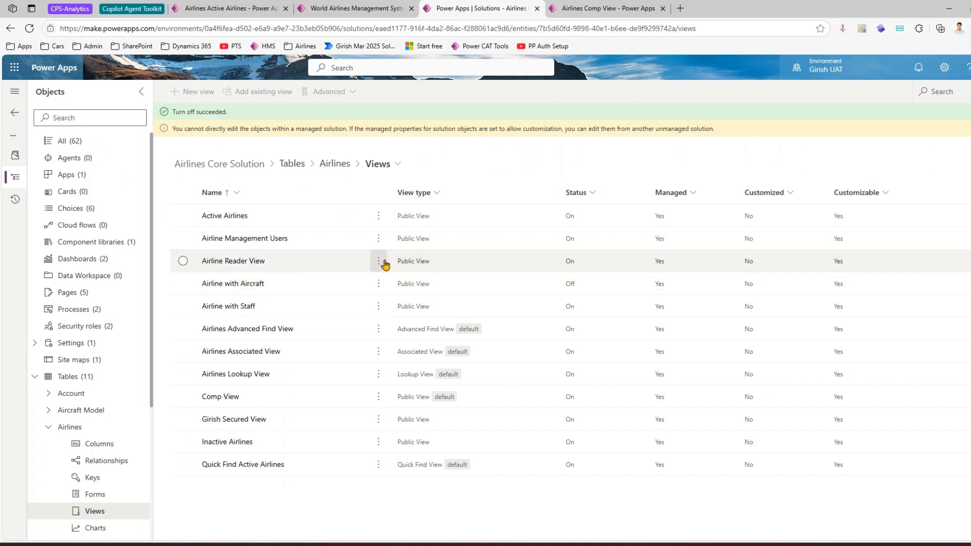
click(382, 264)
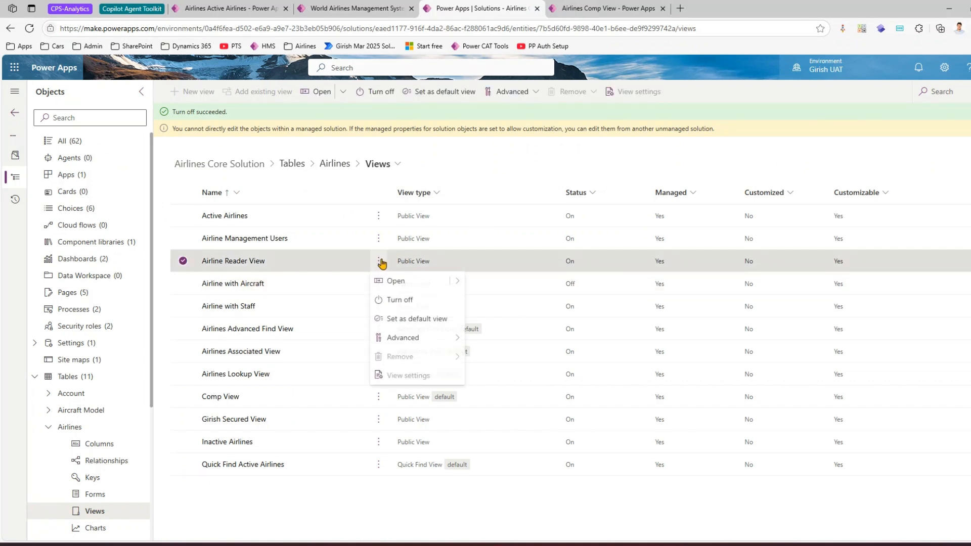
click(399, 300)
click(378, 242)
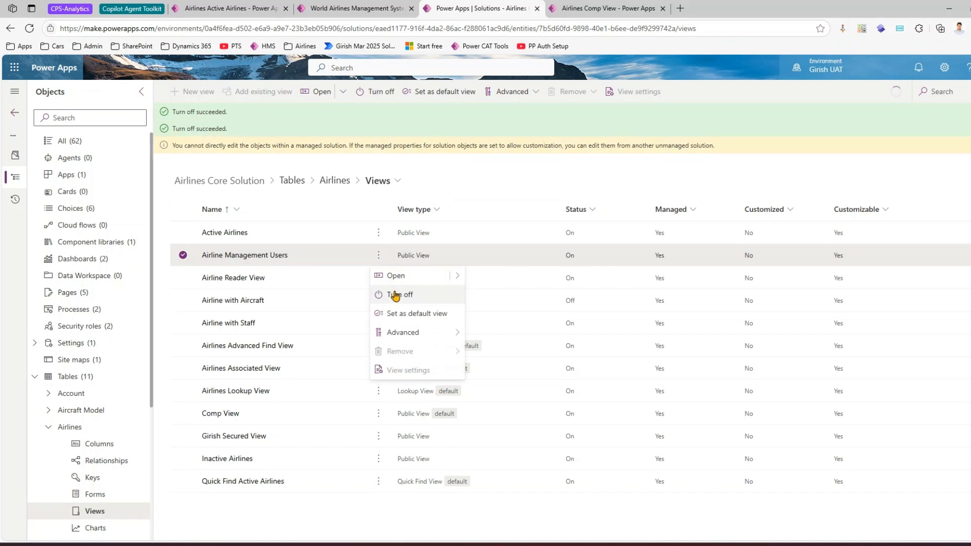
click(392, 295)
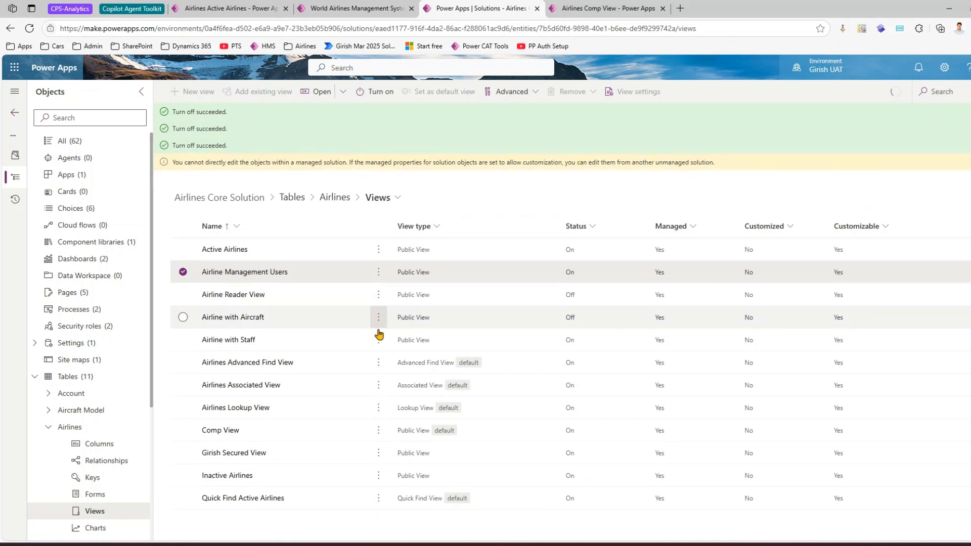
click(381, 341)
click(399, 378)
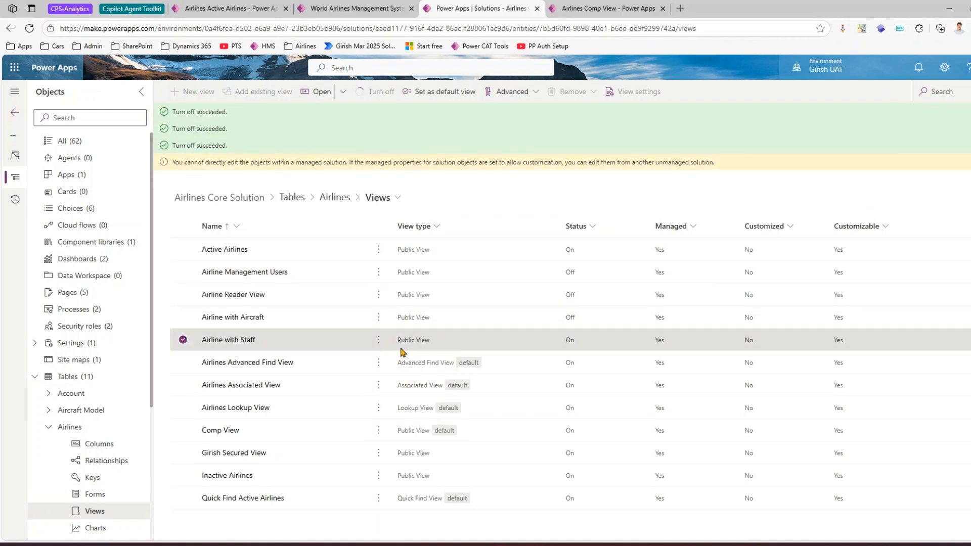
click(379, 429)
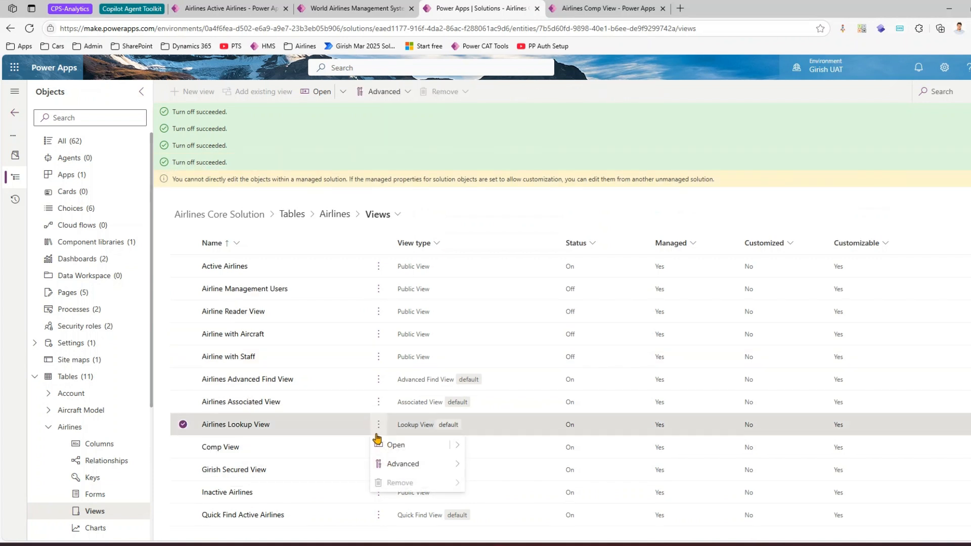
click(338, 453)
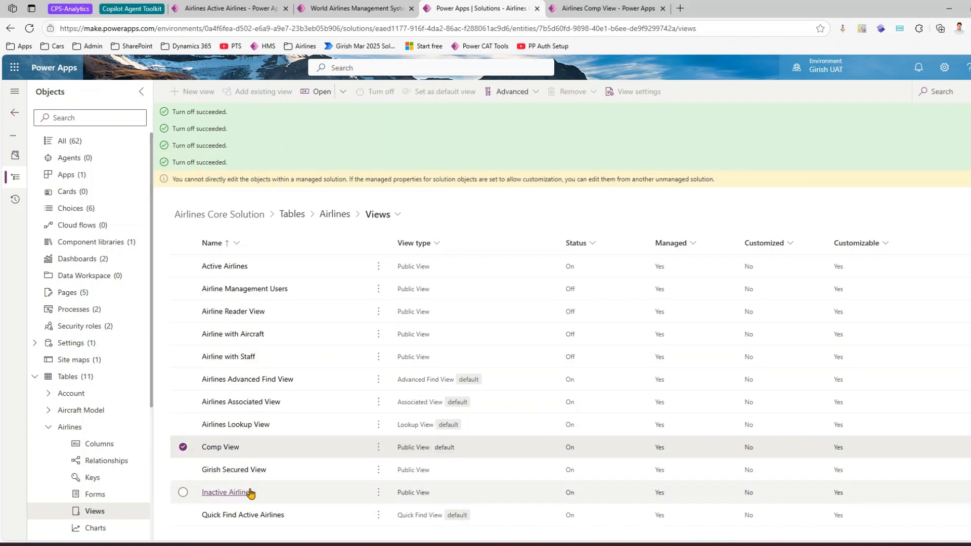
click(183, 471)
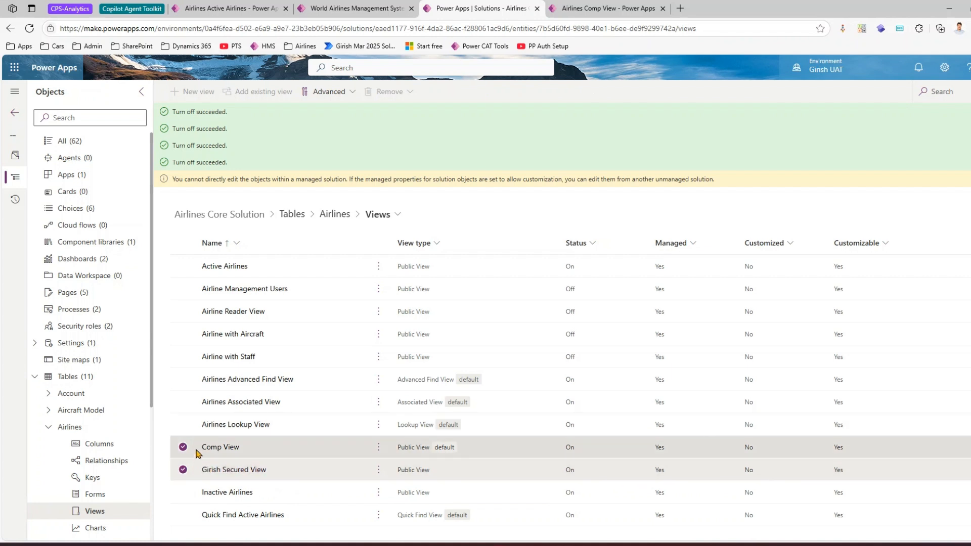
click(183, 493)
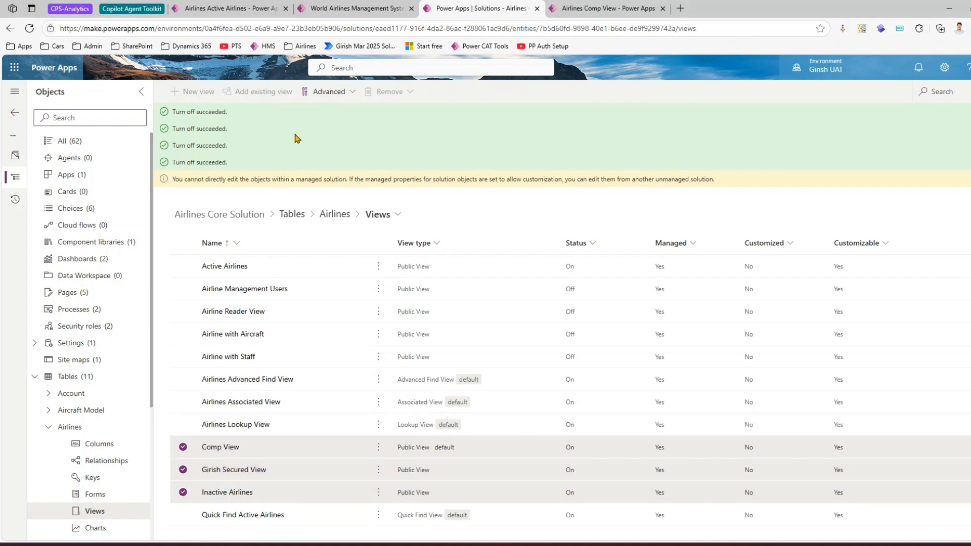
click(379, 448)
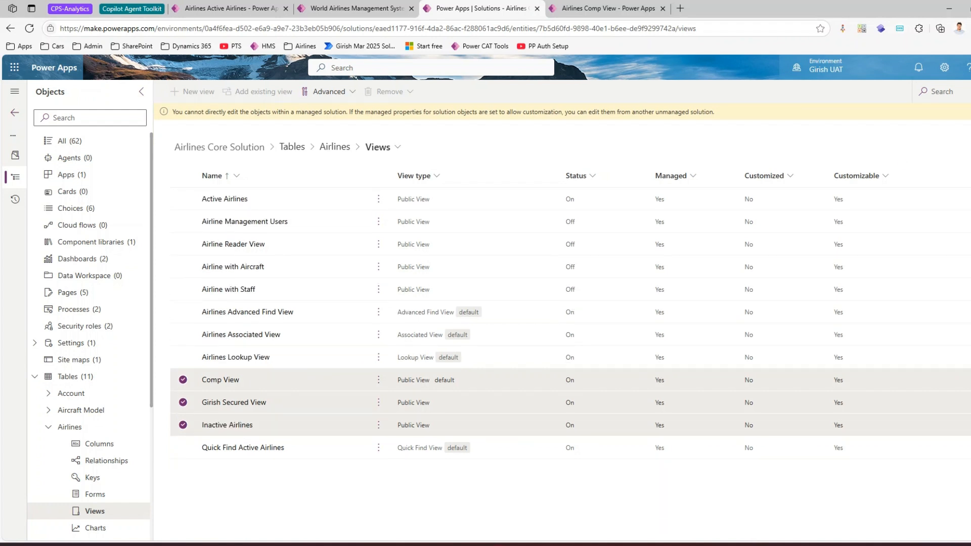
click(183, 380)
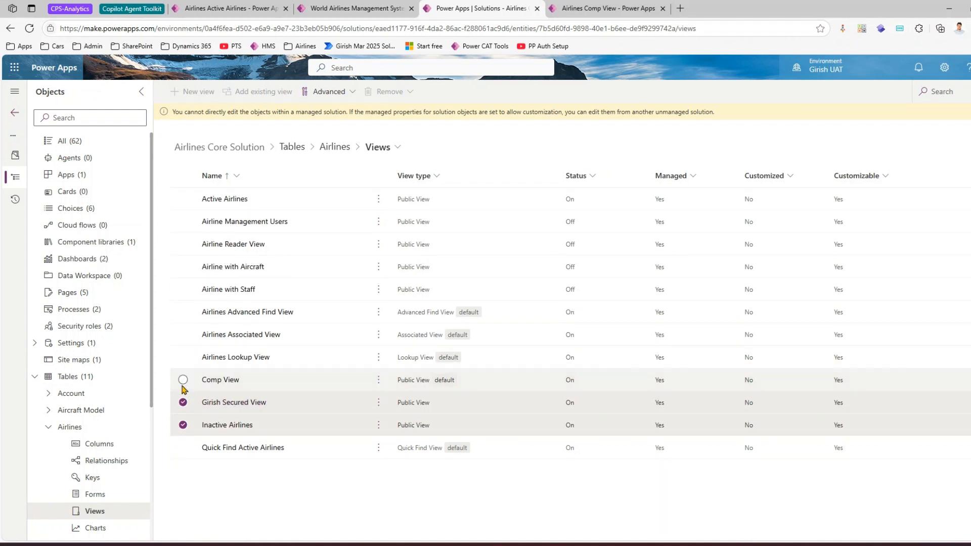
click(183, 403)
click(183, 425)
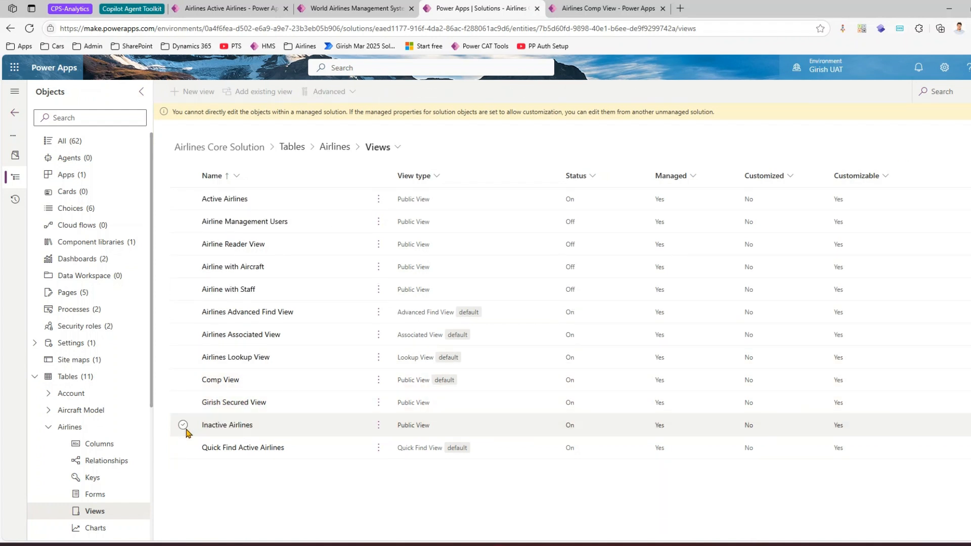
Step: Inspect the commands available for Comp View, look at the secured view's definition, and return to the Airlines views
click(379, 382)
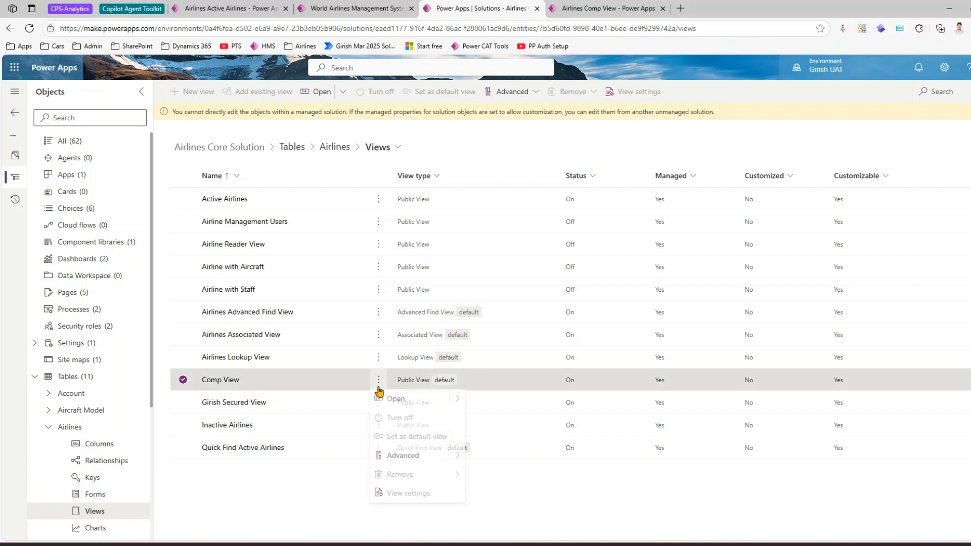
click(260, 405)
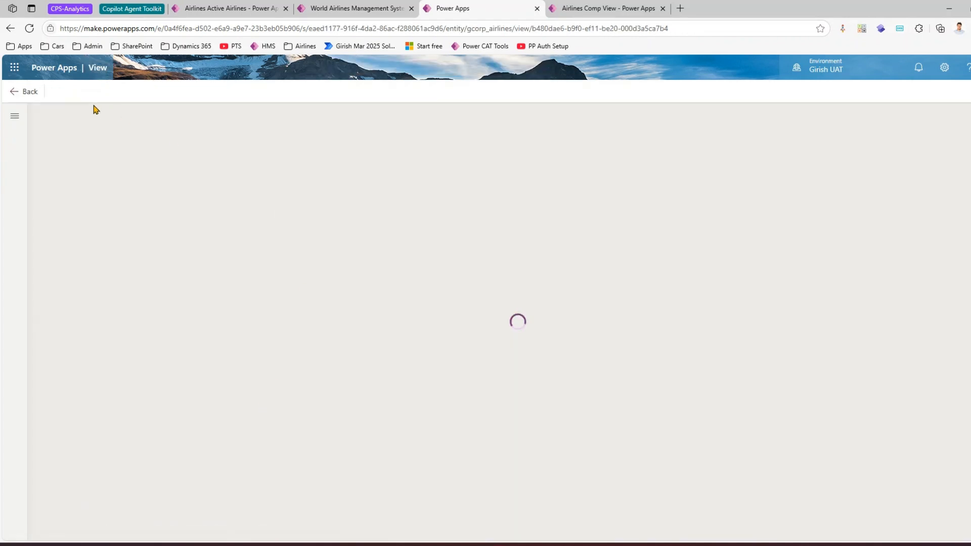
click(27, 94)
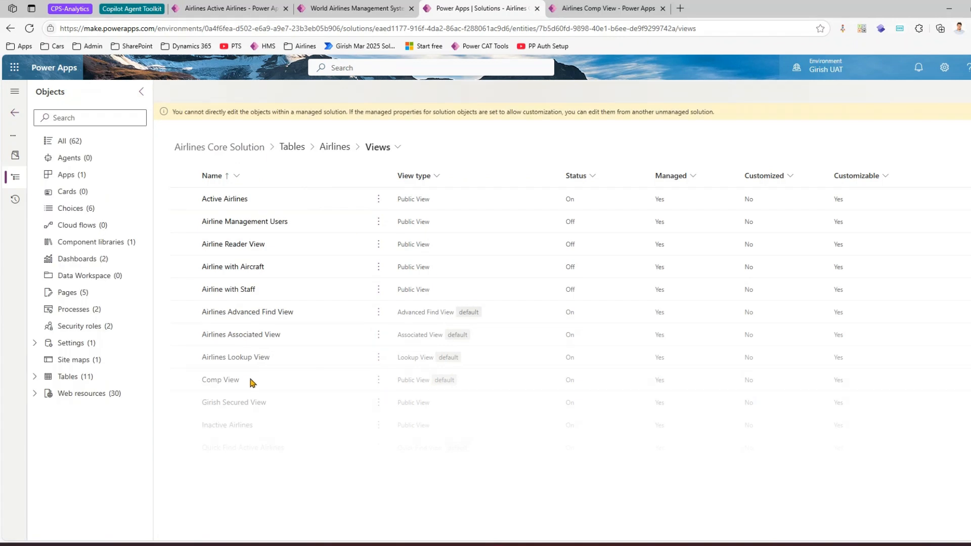
click(379, 381)
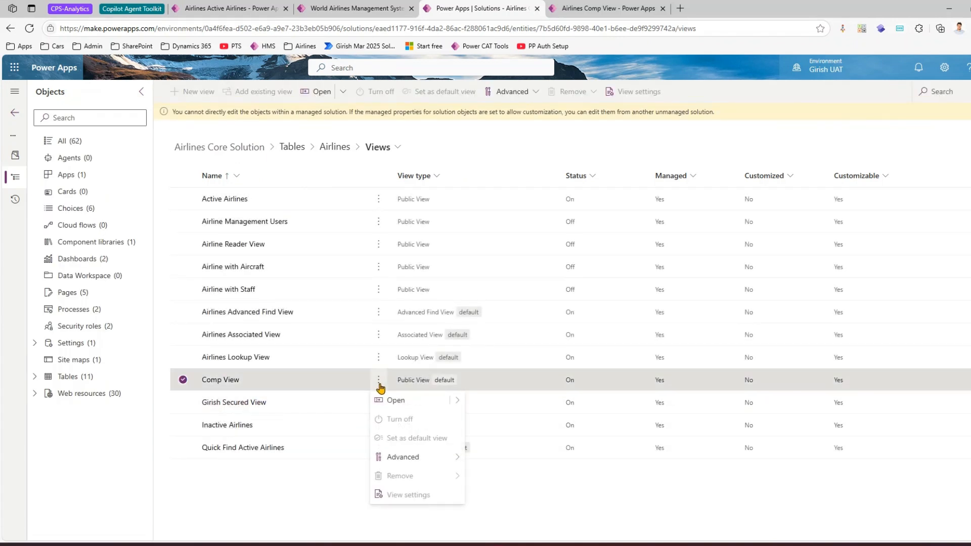
click(253, 405)
click(243, 176)
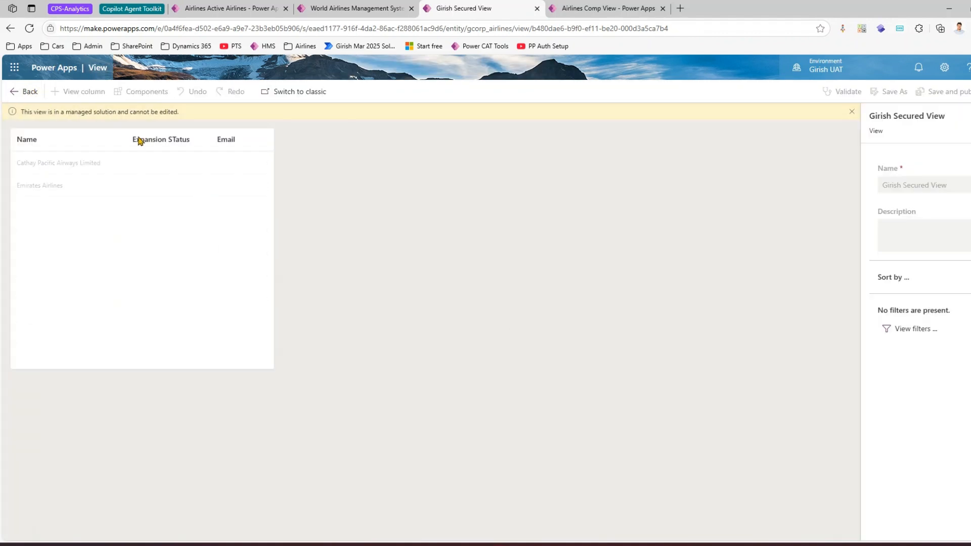
click(28, 92)
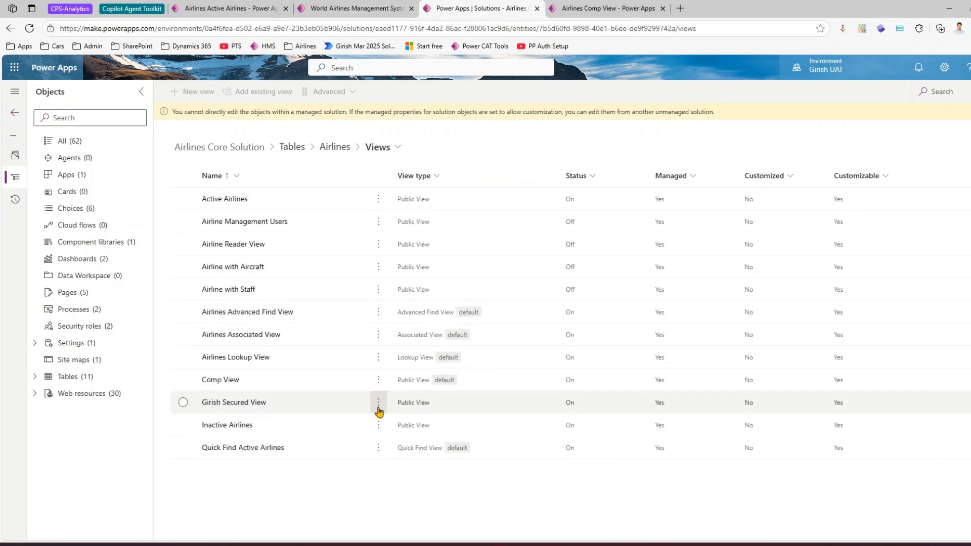
Step: Turn off the Inactive Airlines view and the secured public view of the Airlines table
click(378, 427)
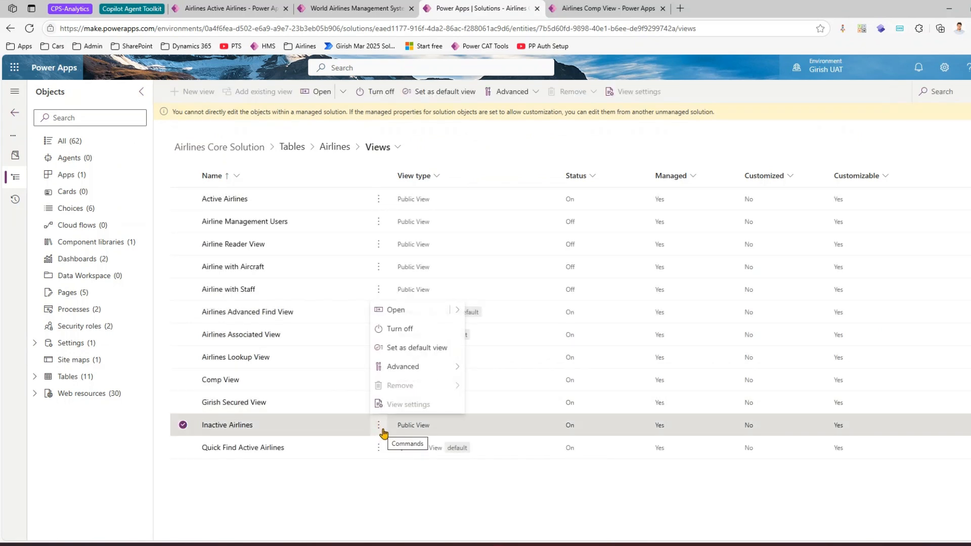
click(400, 329)
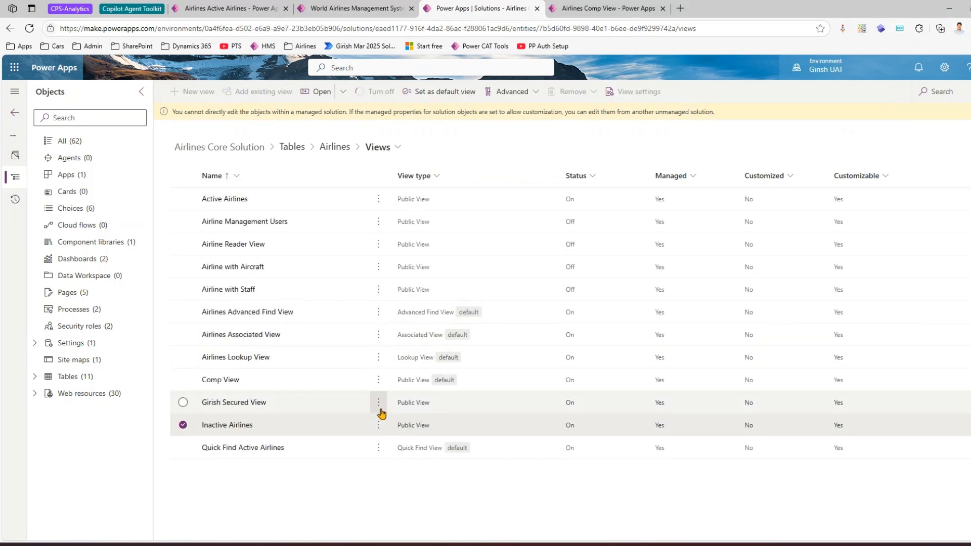
click(378, 424)
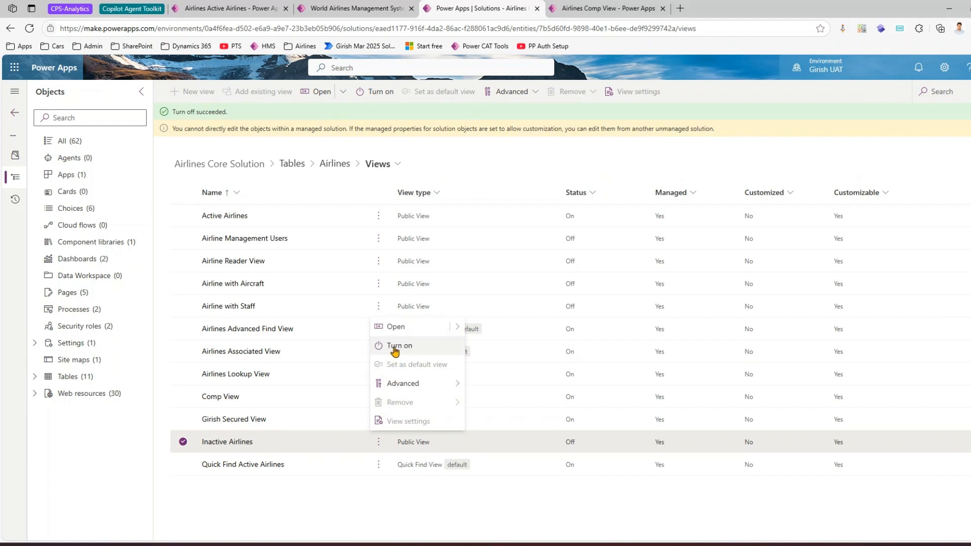
click(370, 508)
click(378, 421)
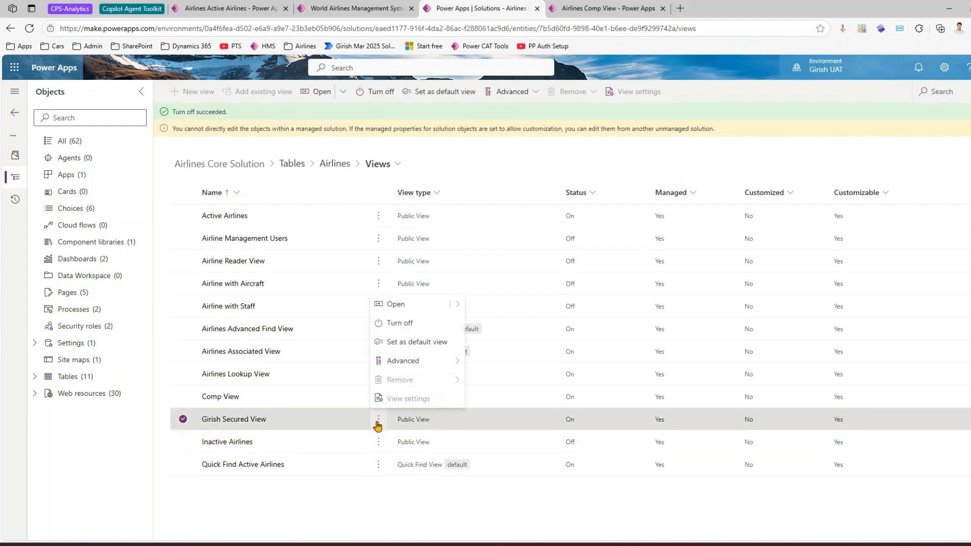
click(400, 323)
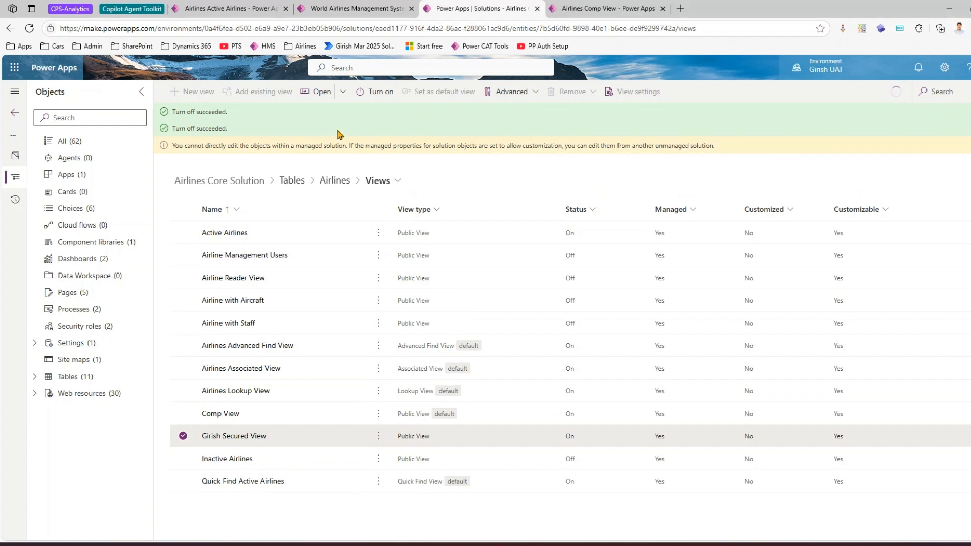
Step: Reload the Airlines page in the UAT app, check which views it still offers, and return to the UAT solution's Airlines views
click(593, 7)
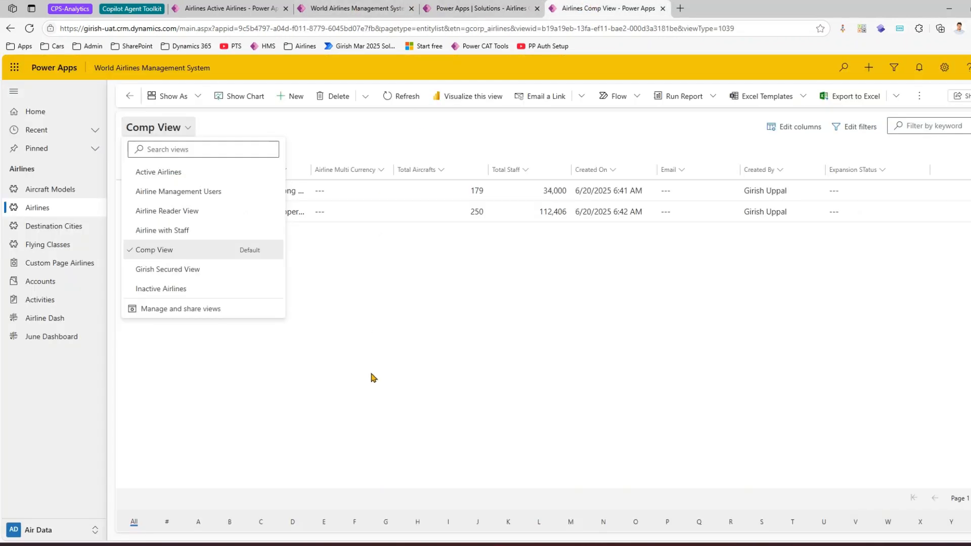
click(375, 392)
click(184, 132)
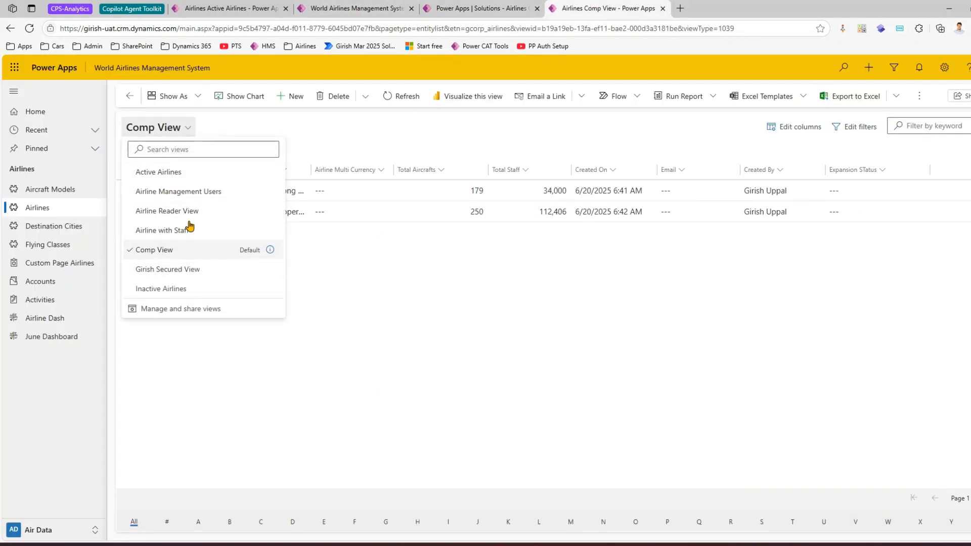
click(230, 385)
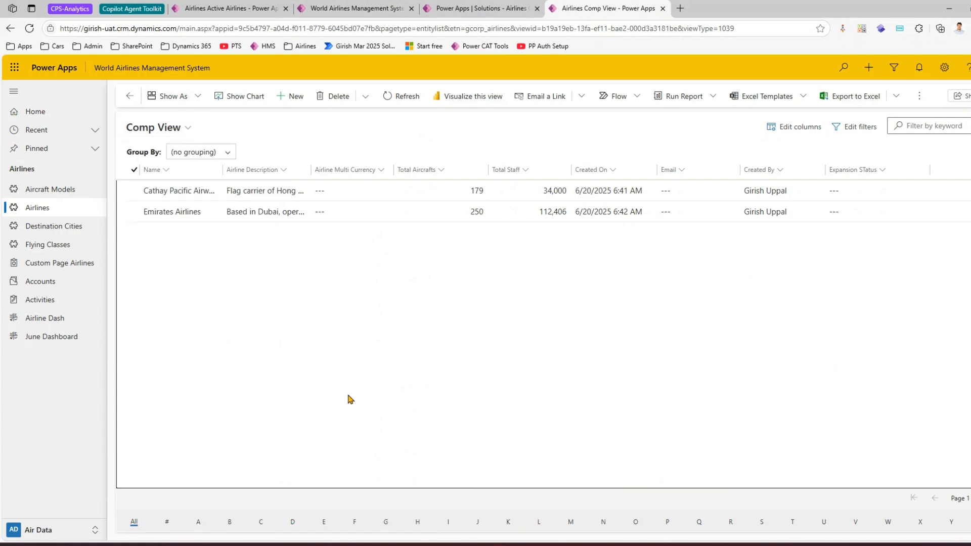
key(F5)
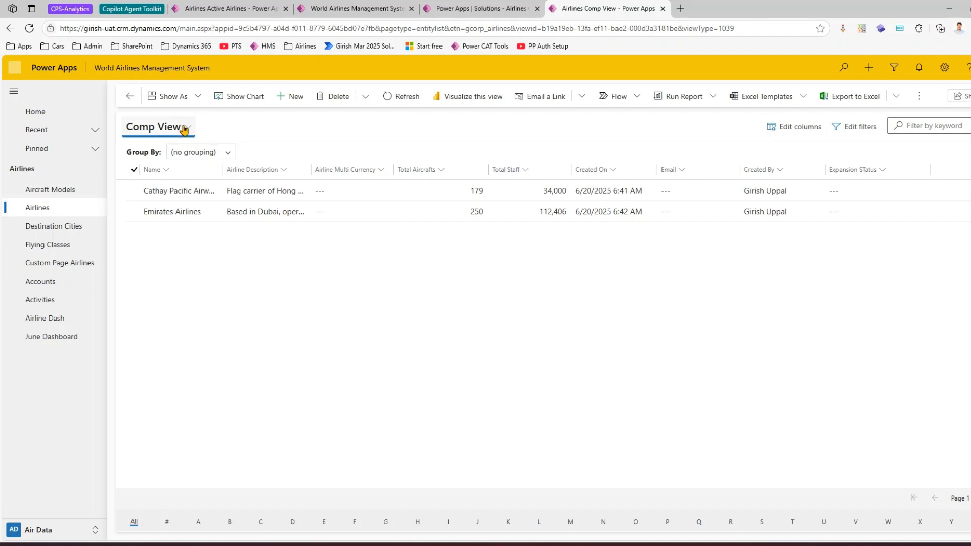
click(184, 130)
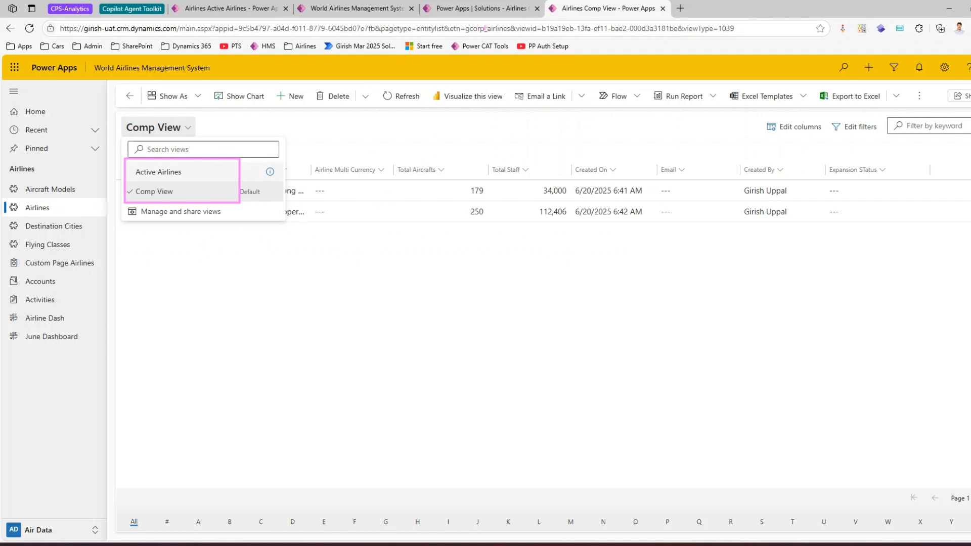
click(354, 8)
click(481, 8)
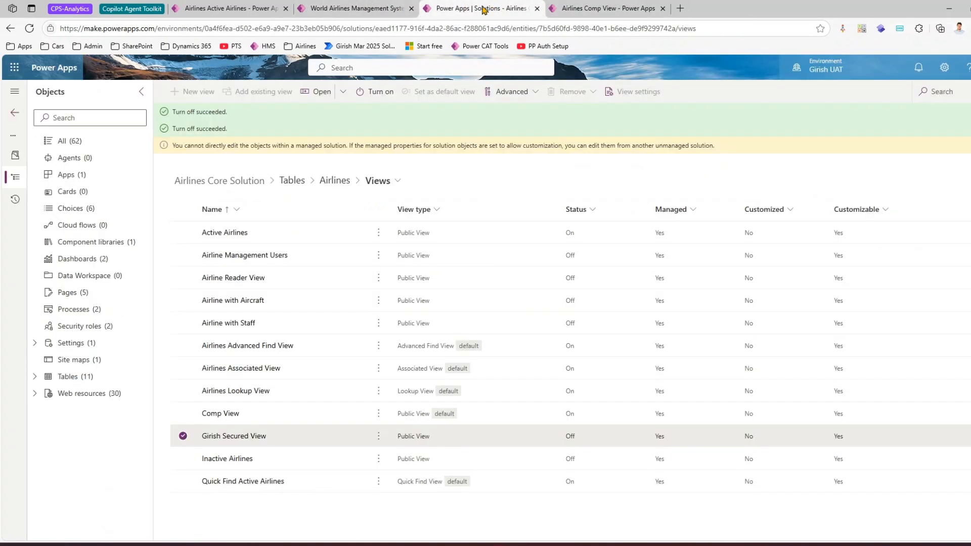